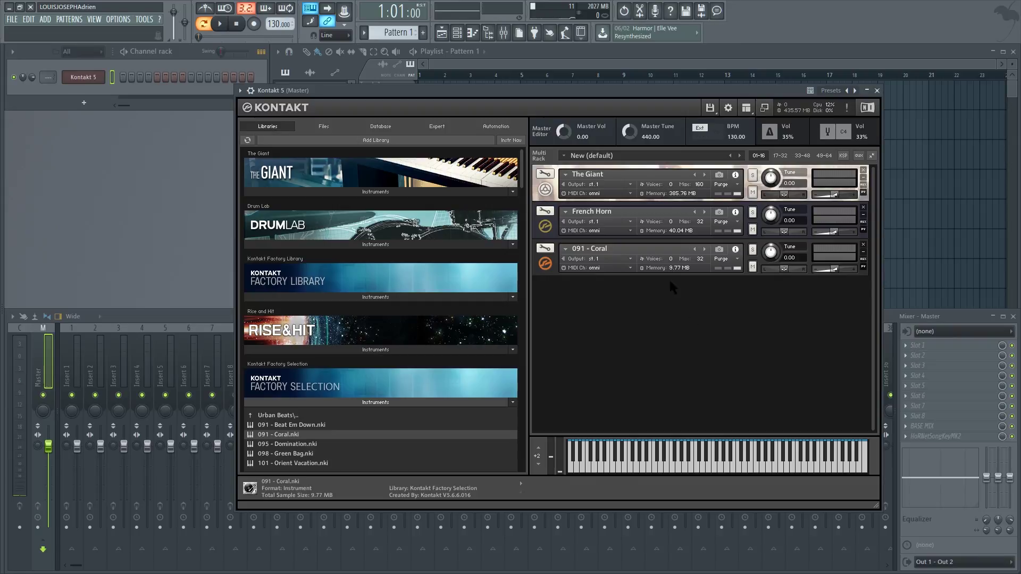
- Assign The Giant, French Horn and 091 - Coral to Port A MIDI channels 1, 2 and 3 respectively
left_click(617, 193)
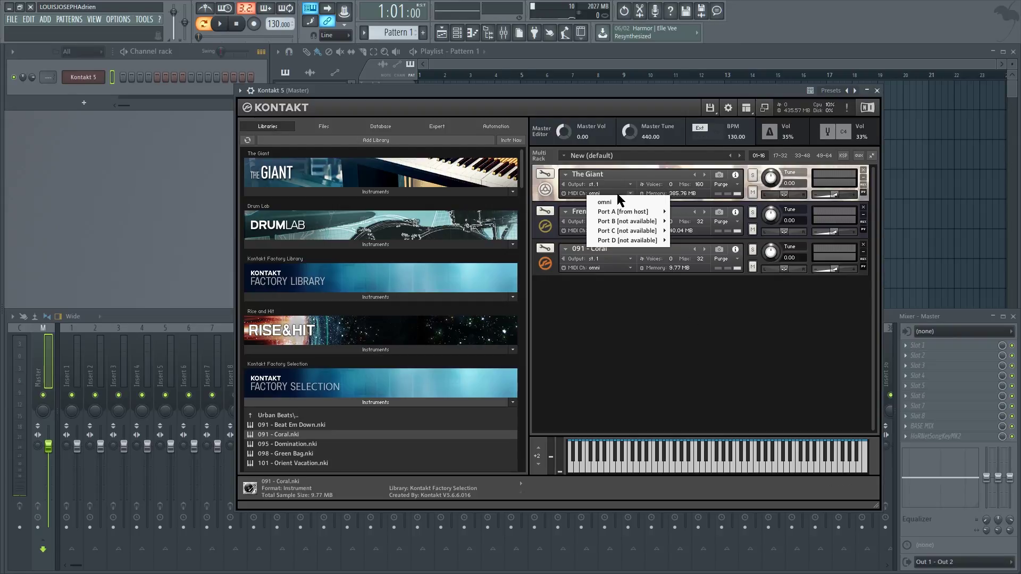
mouse_move(646, 212)
left_click(679, 213)
left_click(591, 231)
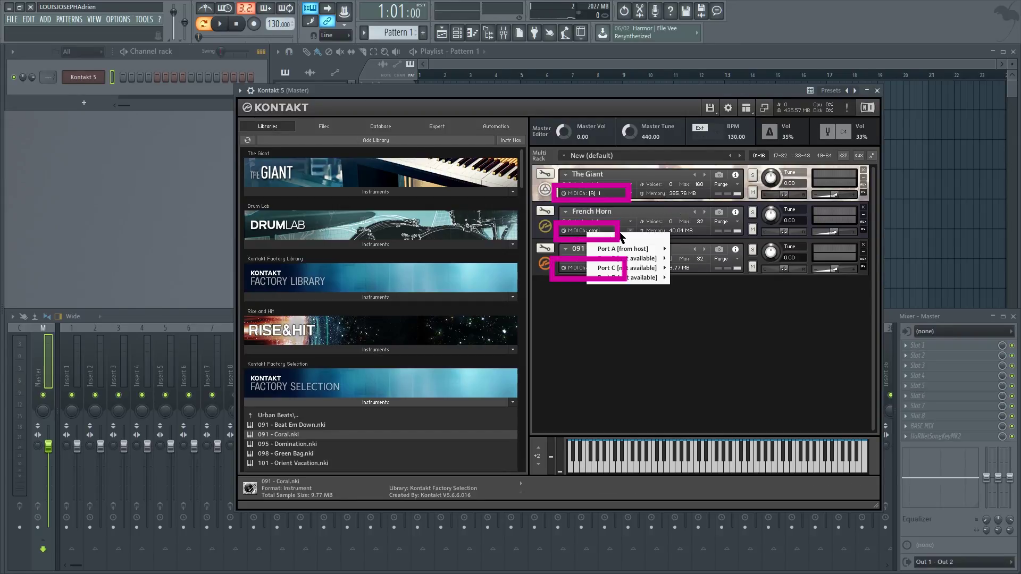
mouse_move(631, 249)
left_click(686, 259)
left_click(590, 267)
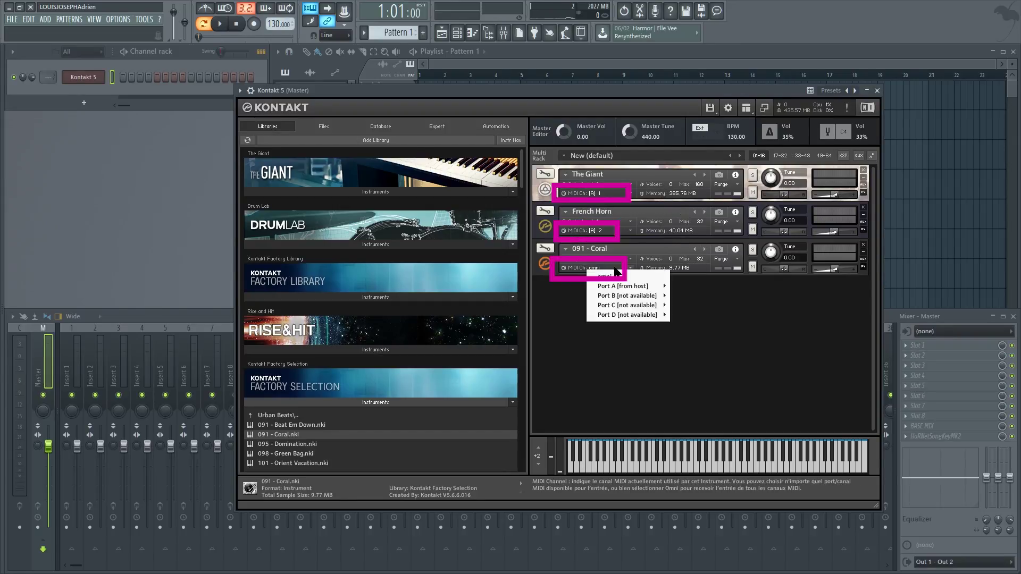
mouse_move(646, 286)
left_click(686, 305)
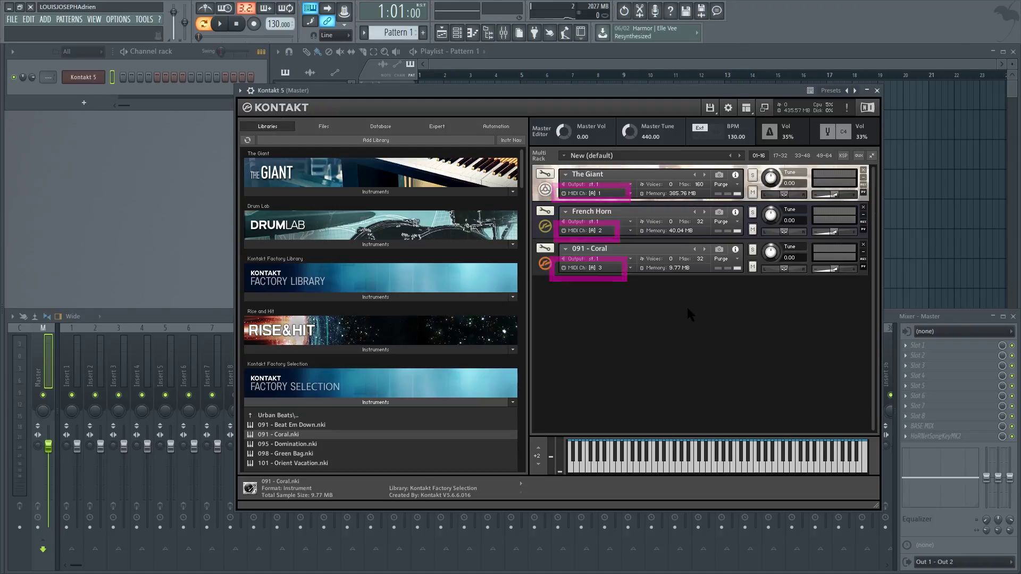
- Set Kontakt's Handling option for MIDI channel assignment of loaded patches to "assign to free" and close the options
left_click(728, 107)
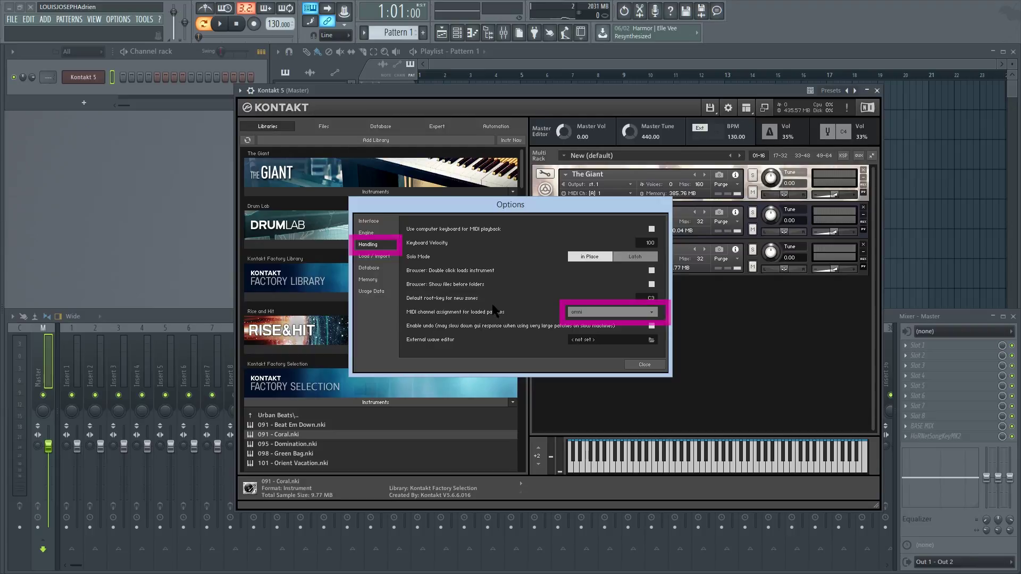
left_click(584, 312)
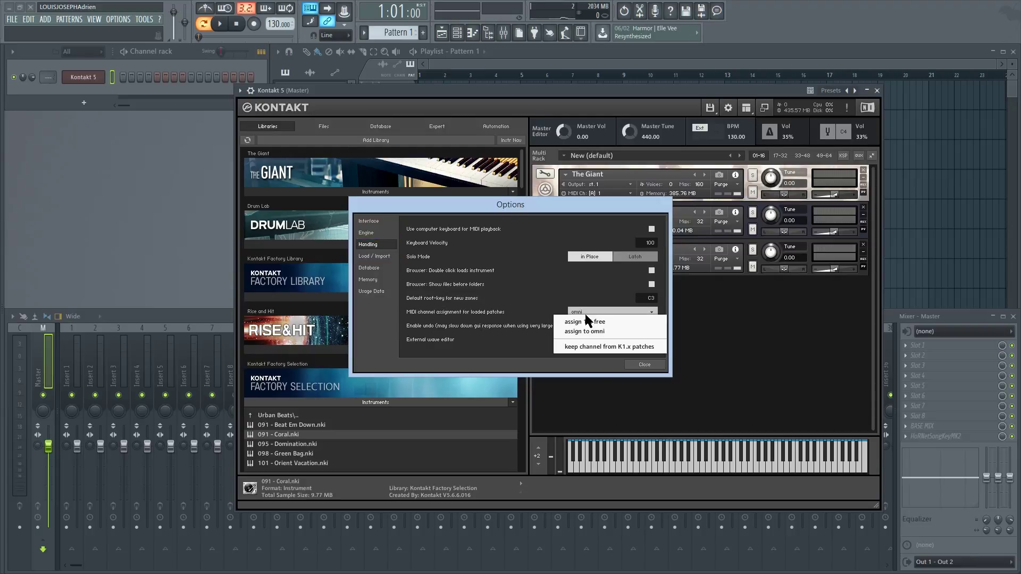
left_click(646, 321)
left_click(644, 364)
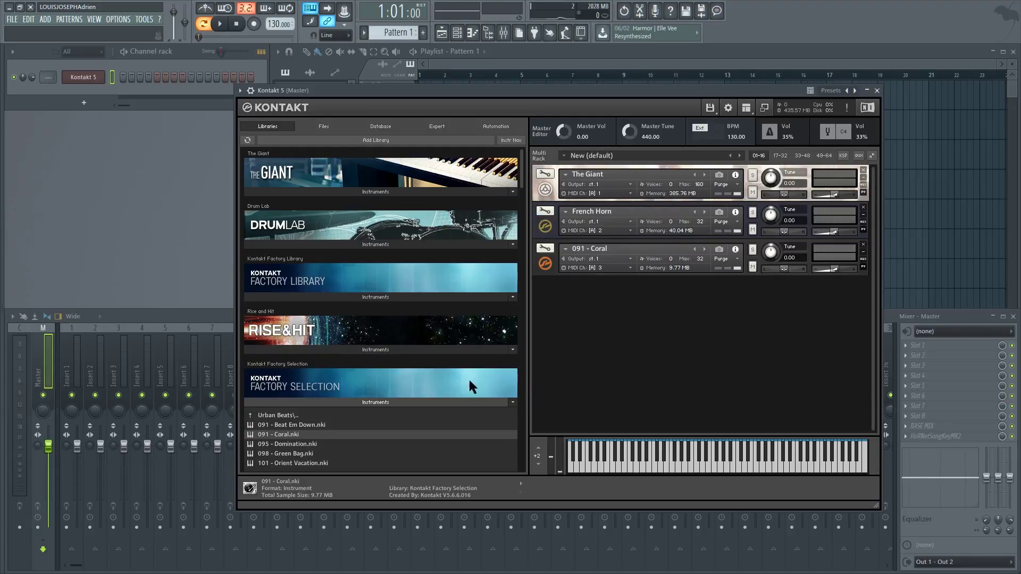
- Load the 098 - Green Bag and 101 - Orient Vacation instruments into the rack to test automatic channel assignment
left_click(292, 454)
double_click(292, 453)
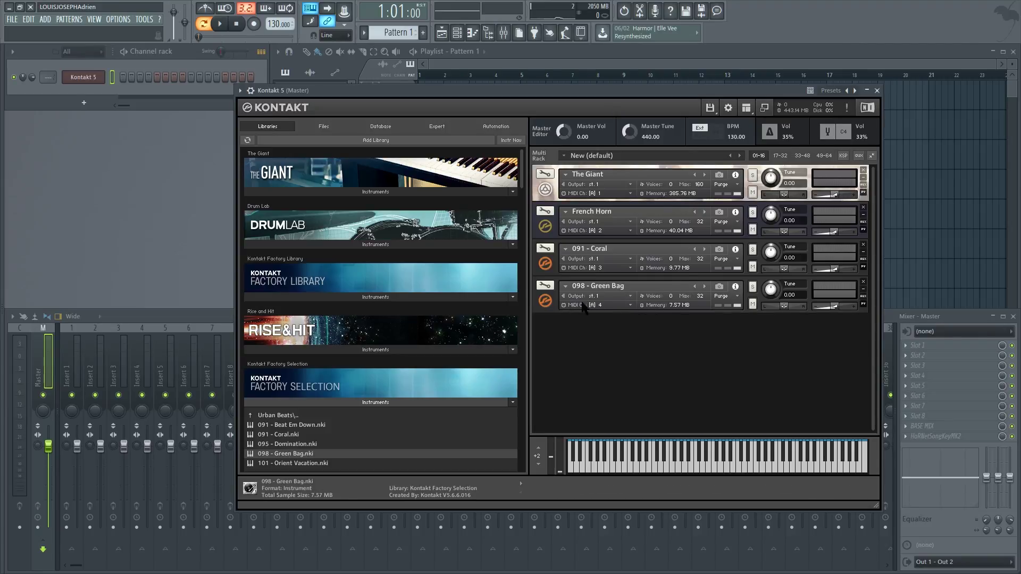
double_click(321, 463)
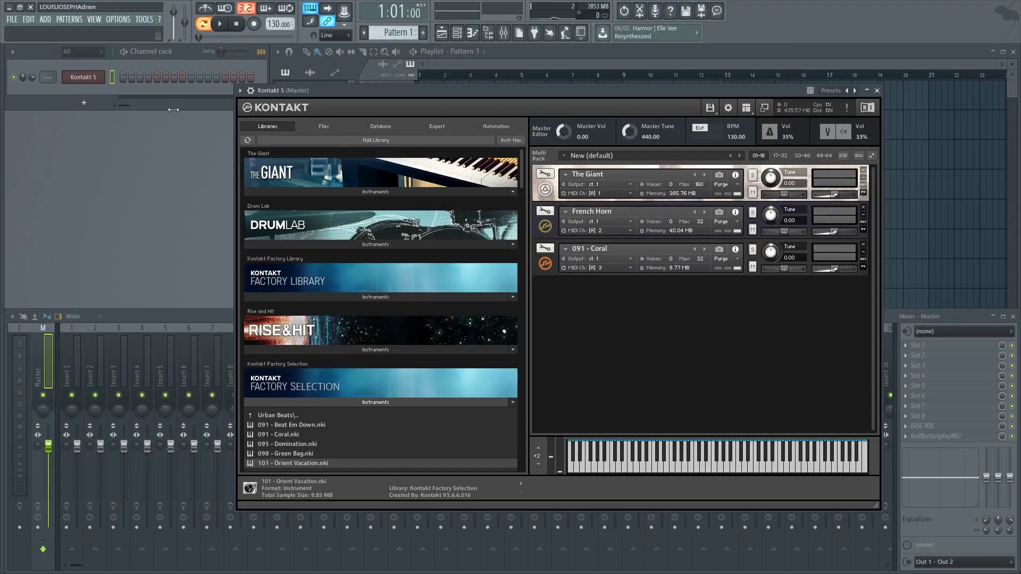
- Add a MIDI Out channel to the Channel rack and move its window away from Kontakt
left_click(83, 102)
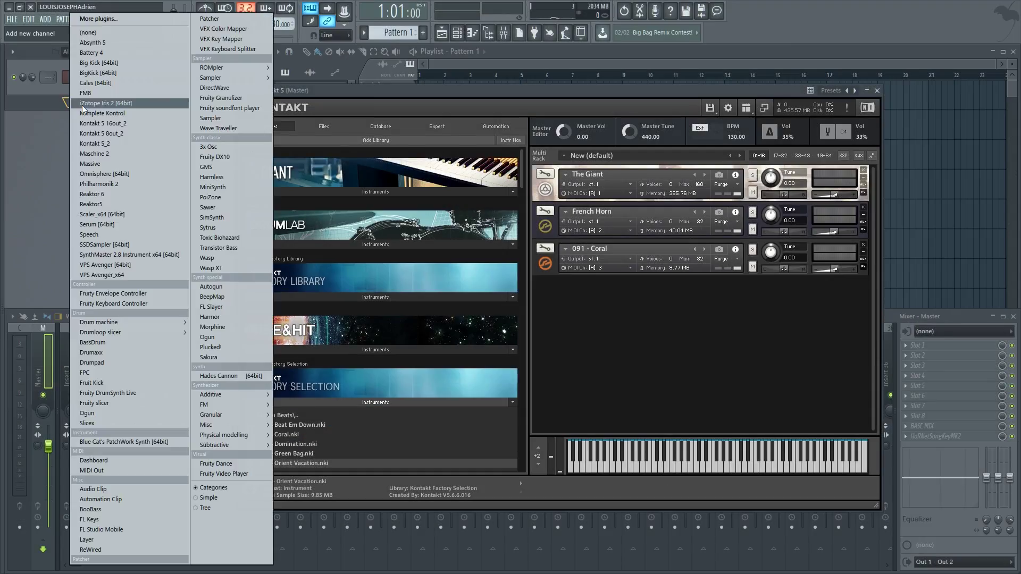
left_click(107, 469)
left_click_drag(212, 182, 102, 186)
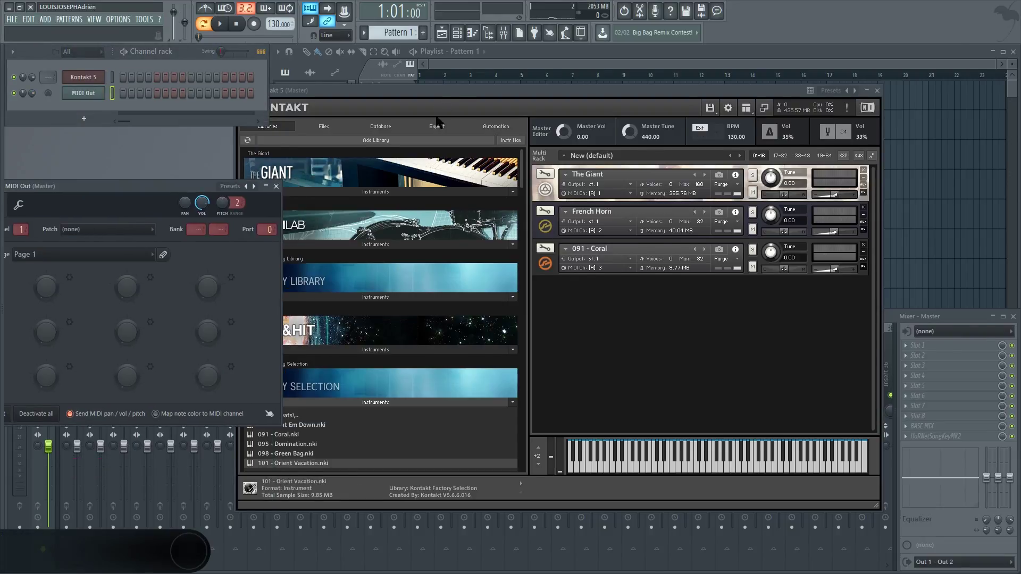
- Match the MIDI input port in Kontakt 5's plugin settings with the MIDI Out channel's port, using port 15
left_click_drag(281, 91, 386, 90)
left_click(379, 109)
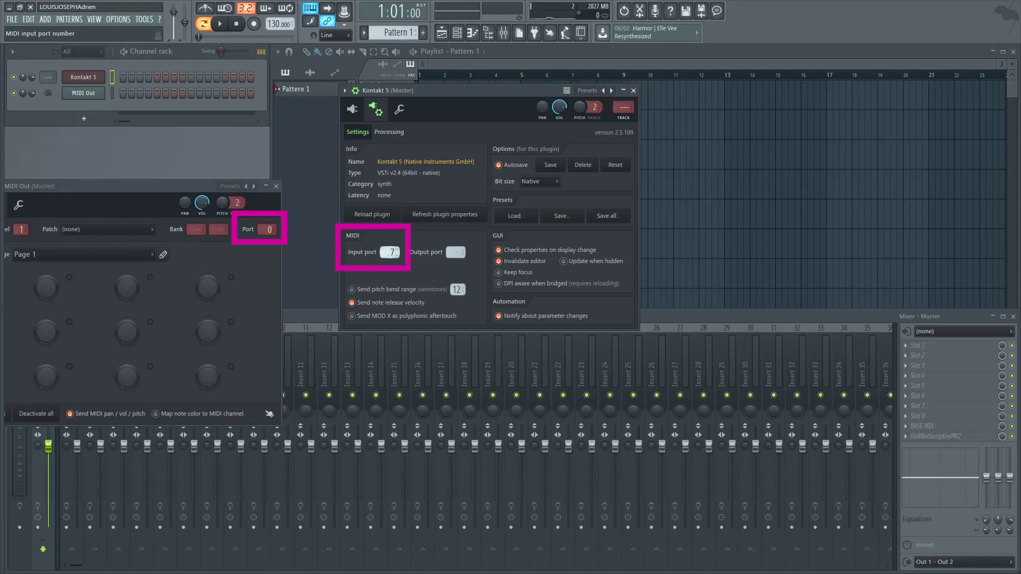
left_click(356, 92)
- Clone the MIDI Out channel twice for MIDI channels 2 and 3, naming the three channels Piano, Horn and Beat
right_click(94, 91)
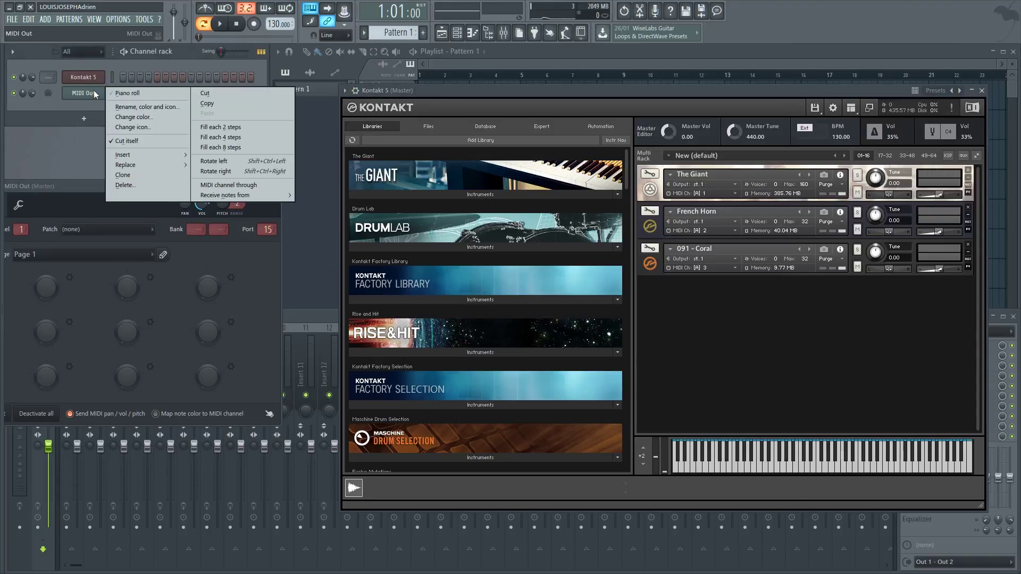
left_click(128, 175)
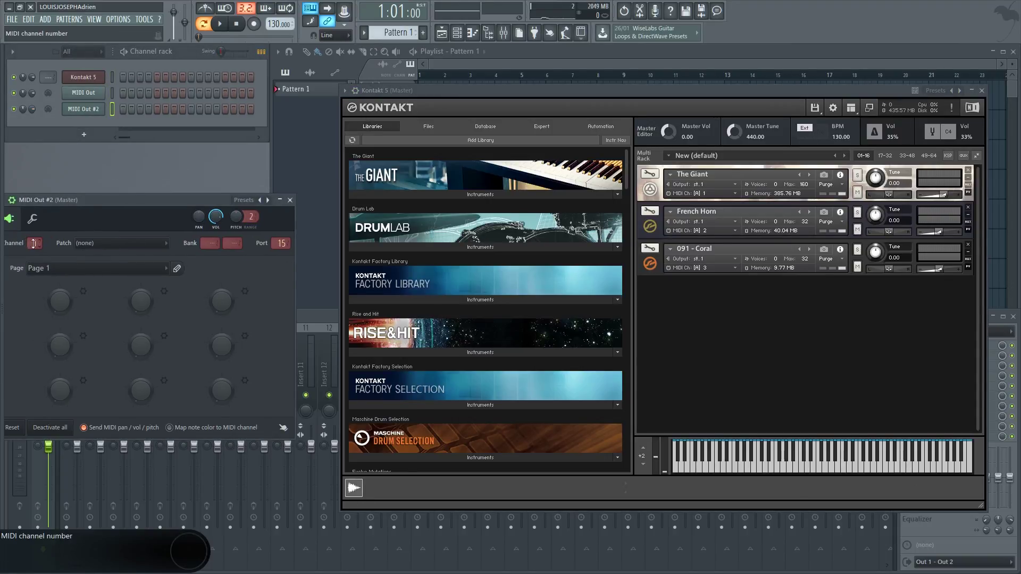
right_click(90, 114)
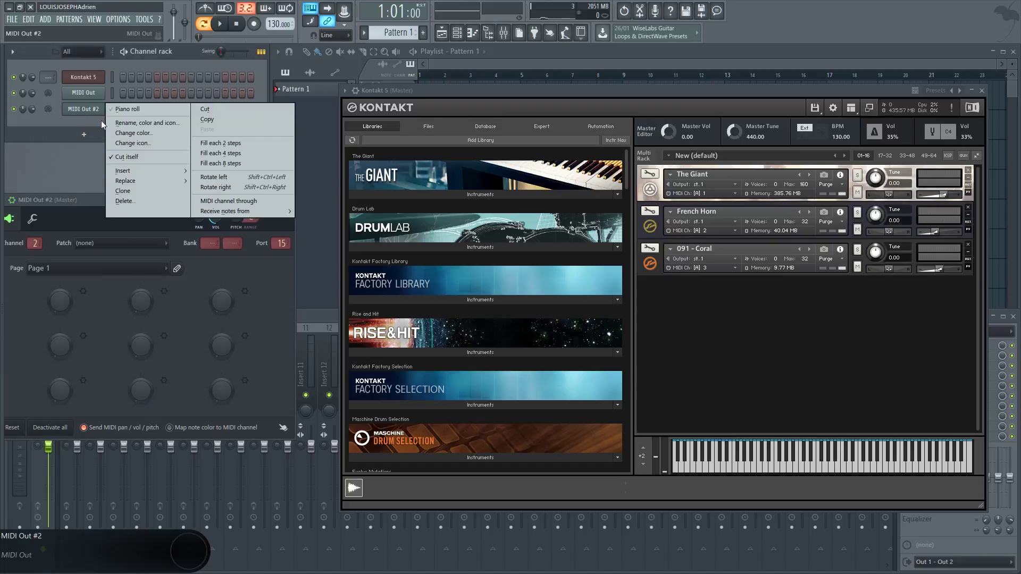
left_click(135, 189)
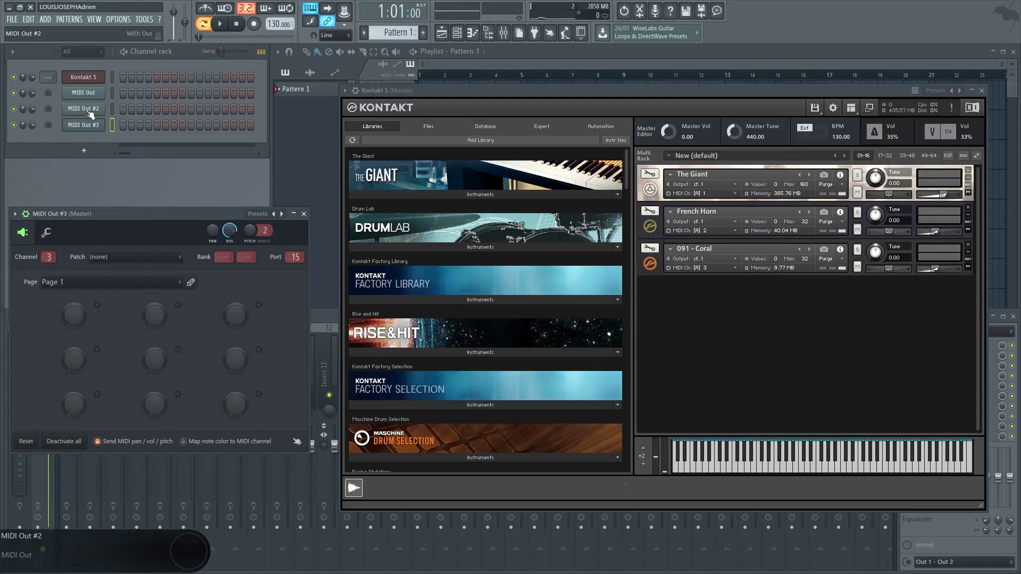
left_click(97, 93)
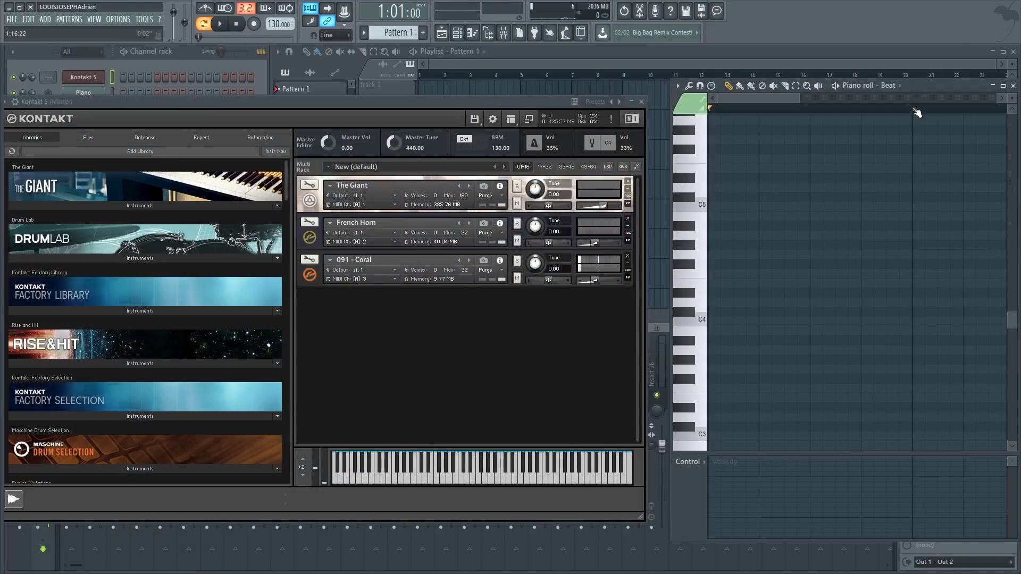
- Audition the Piano, Horn and Beat channels by switching the Piano roll's target channel and playing its keys
left_click(893, 85)
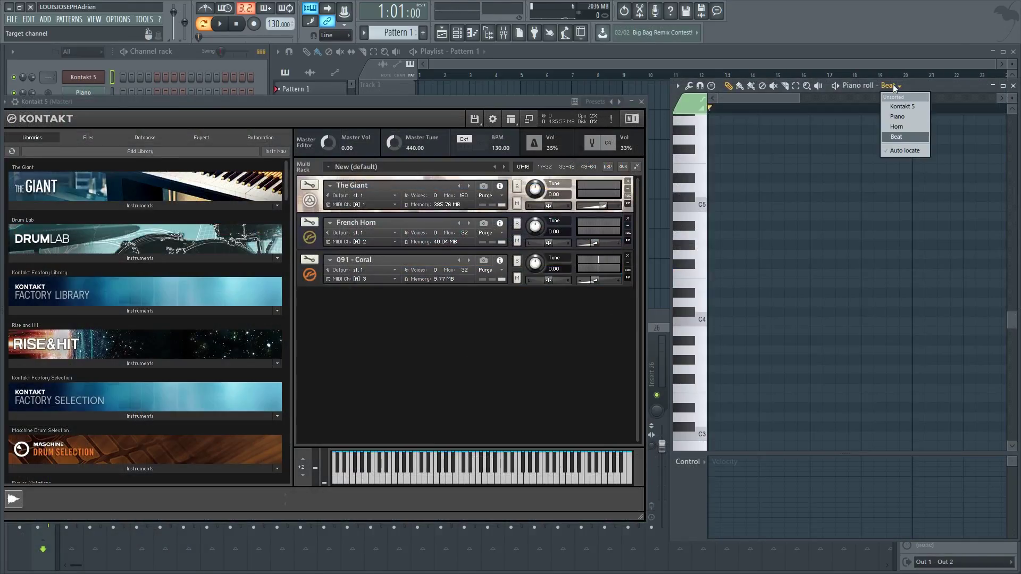
left_click(706, 167)
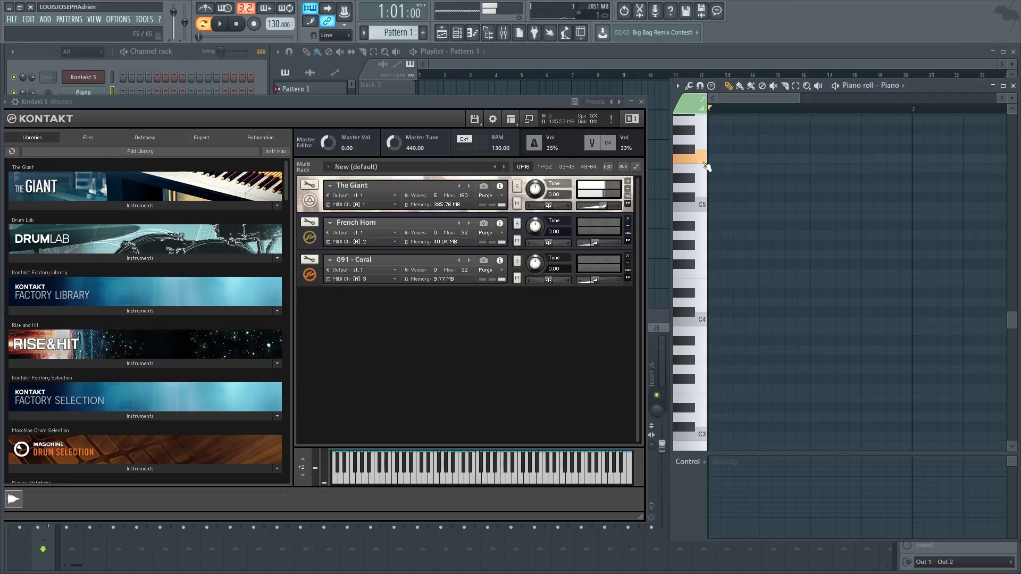
left_click(891, 85)
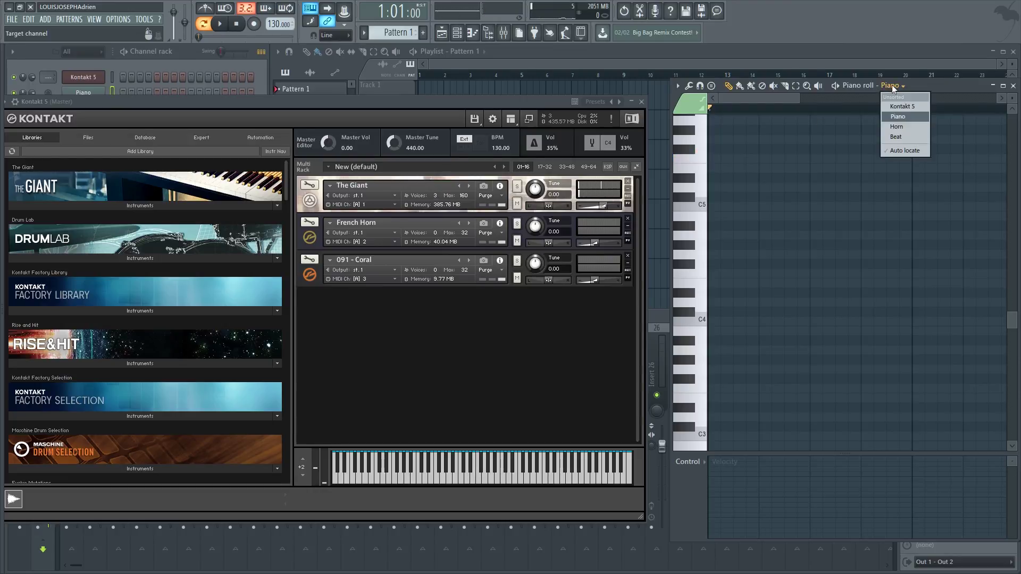
left_click(908, 123)
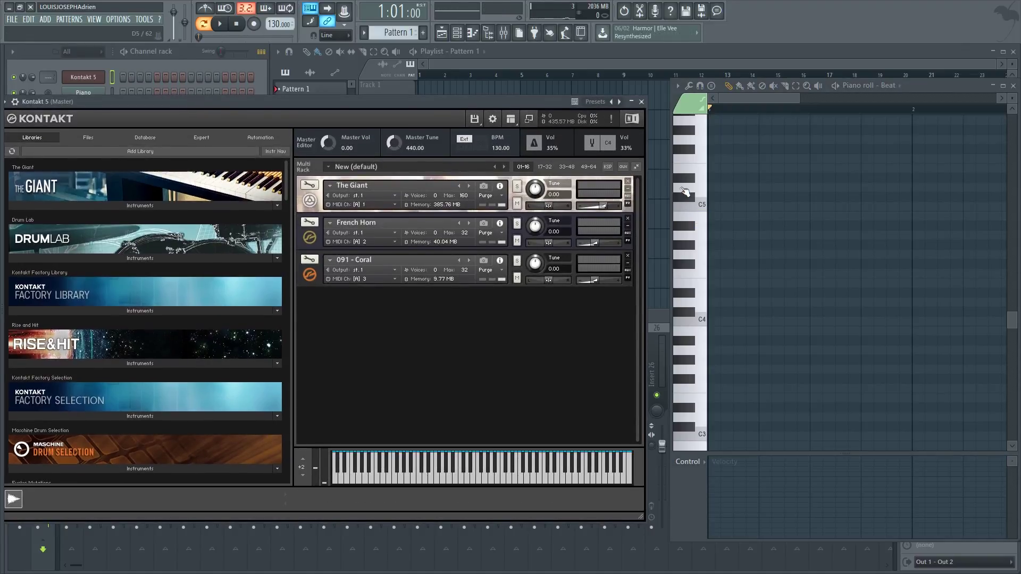
left_click(696, 242)
key("Escape")
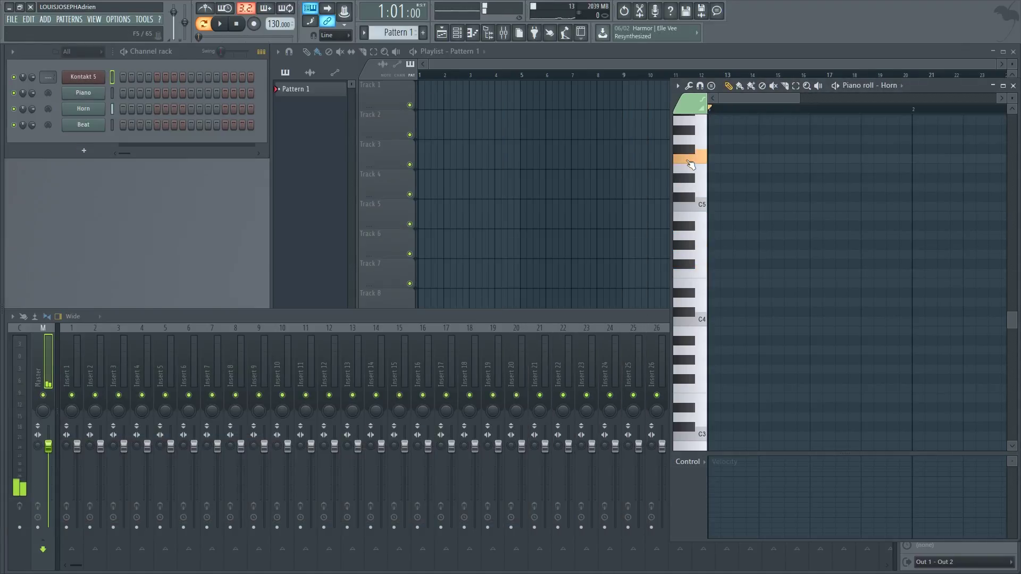
left_click(699, 208)
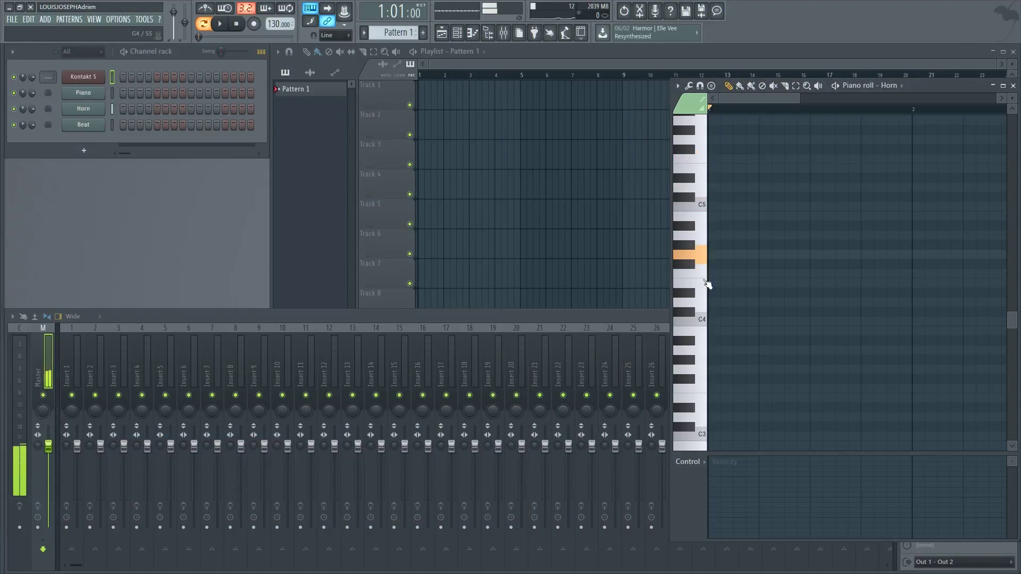
left_click_drag(708, 284, 707, 179)
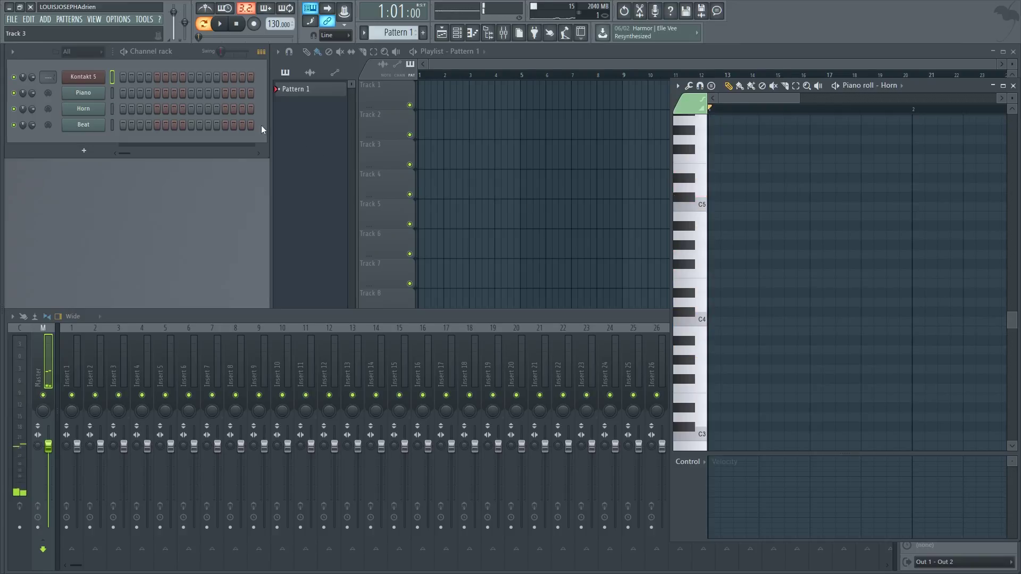
- Reopen the Kontakt 5 plugin and show its Outputs section
left_click(95, 80)
left_click(596, 68)
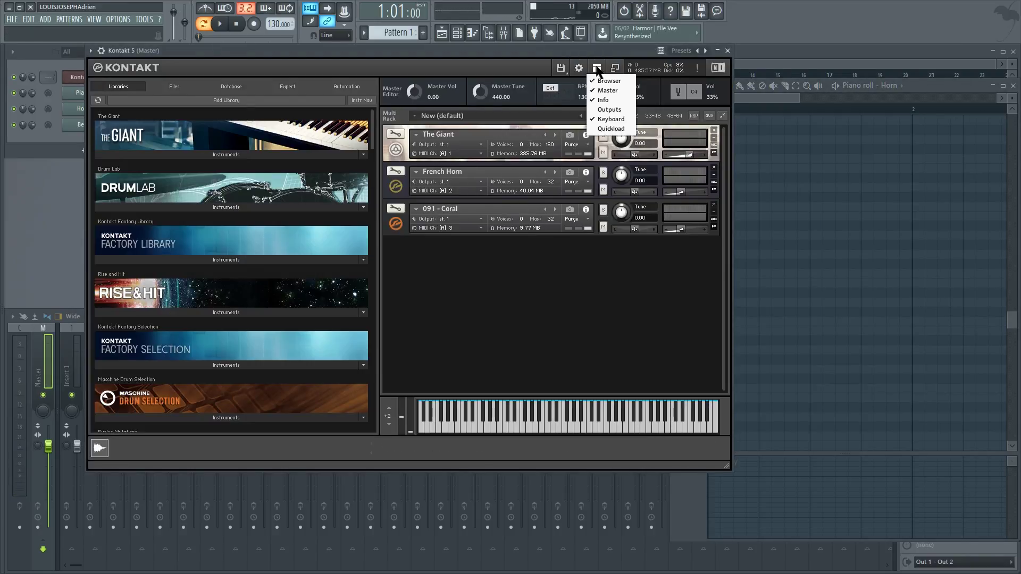
left_click(608, 110)
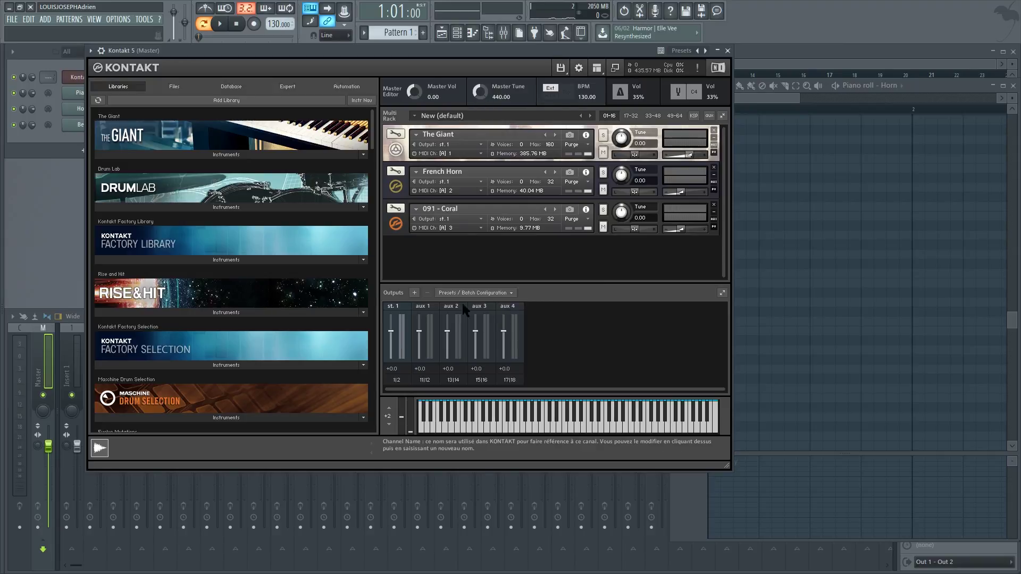
- Clear the output section and create one individual channel for each loaded instrument, agreeing to merge the individual group outputs
left_click(514, 292)
mouse_move(493, 323)
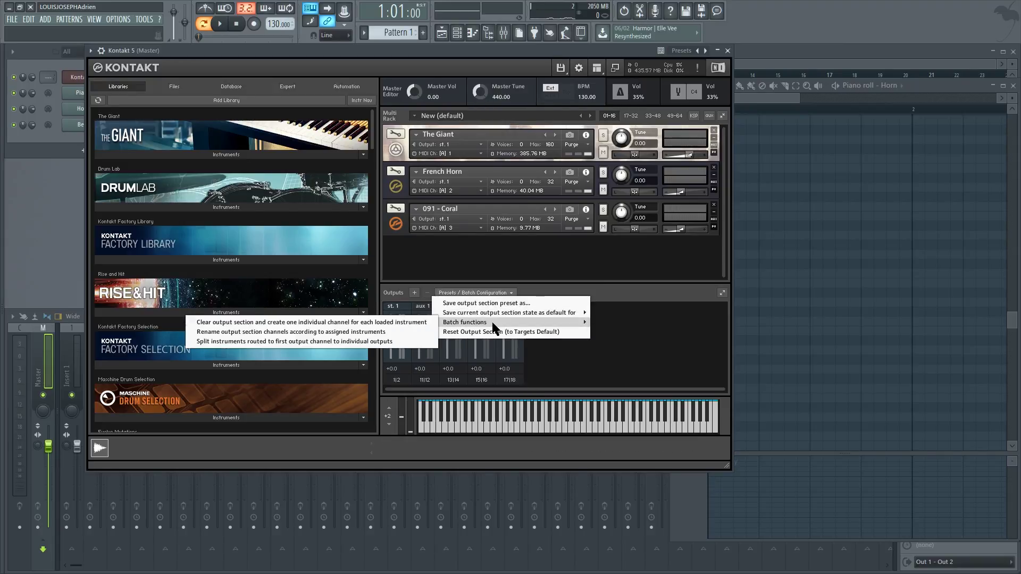
left_click(325, 322)
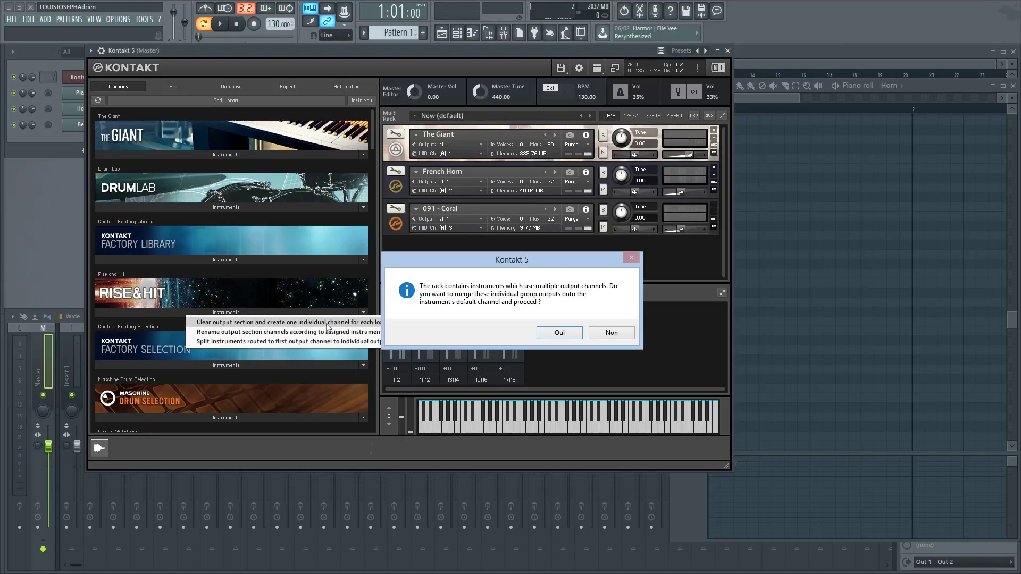
left_click(548, 333)
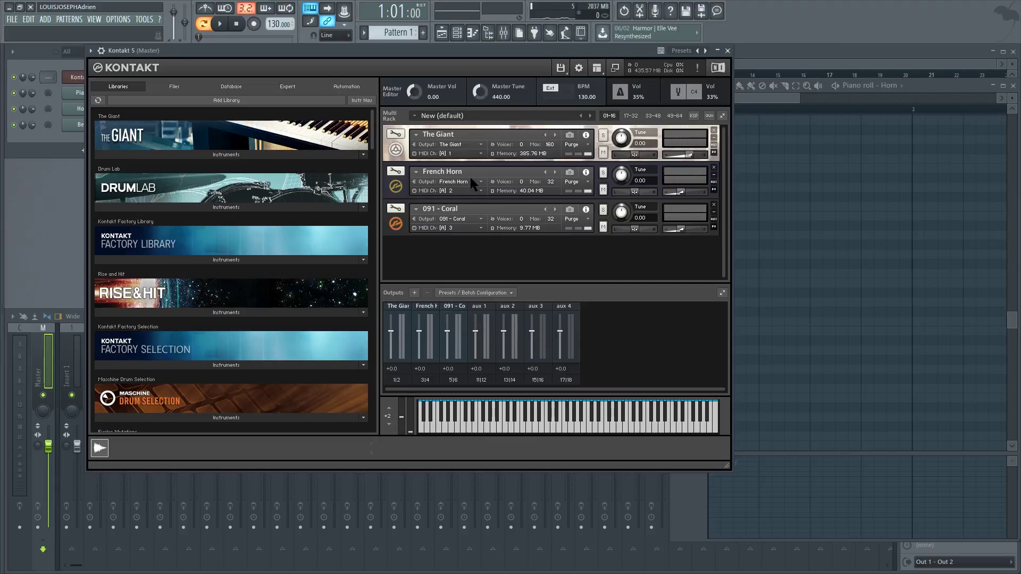
- Play notes on The Giant, French Horn and 091 - Coral in turn to check each instrument's separate output meter
left_click(524, 417)
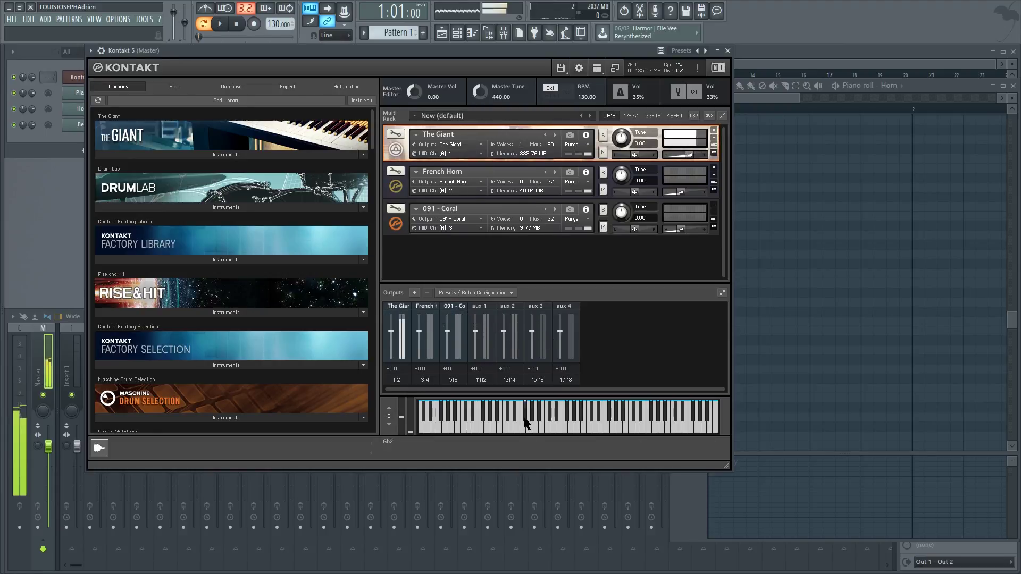
left_click(529, 423)
left_click(559, 424)
left_click(586, 428)
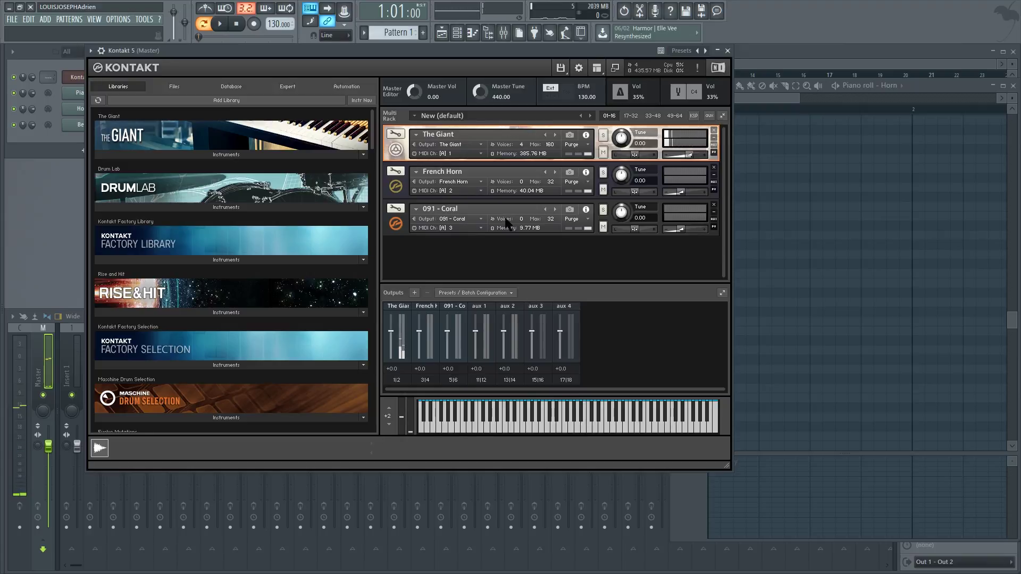
left_click(499, 178)
left_click(549, 425)
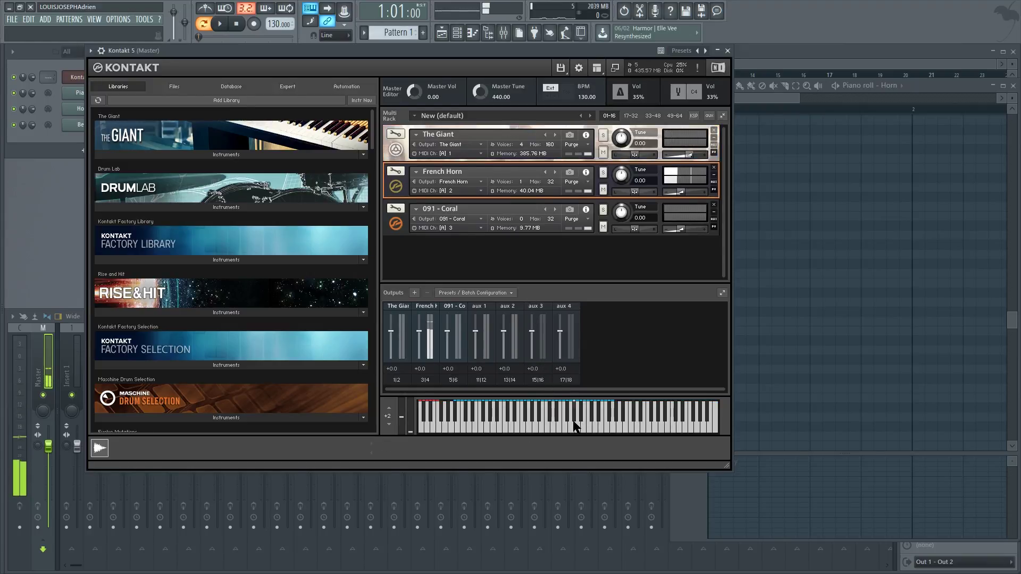
left_click(510, 201)
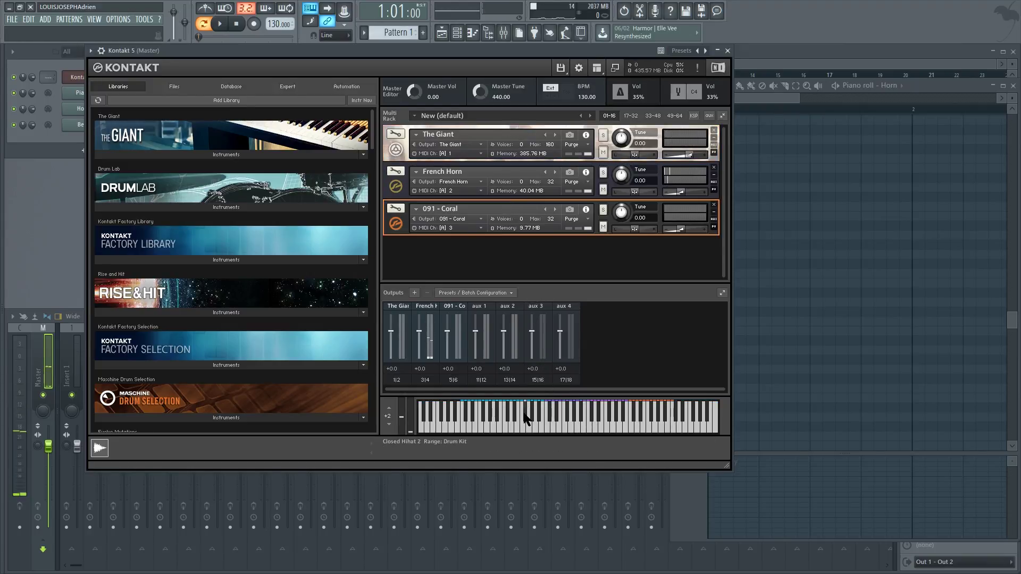
left_click(588, 424)
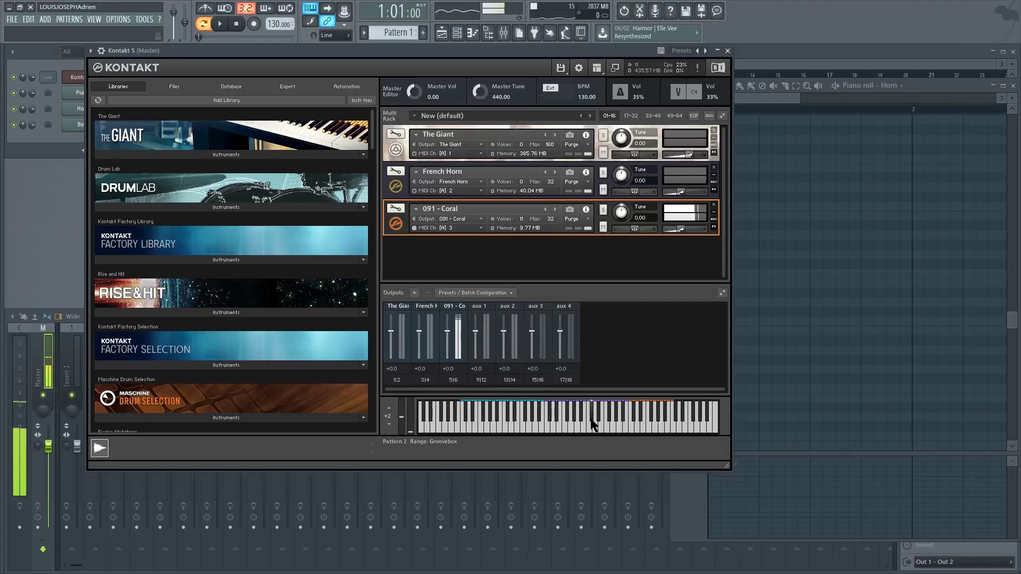
left_click(592, 425)
- Open the Kontakt 5 wrapper's processing settings and auto map its outputs to mixer tracks
left_click_drag(206, 51, 421, 57)
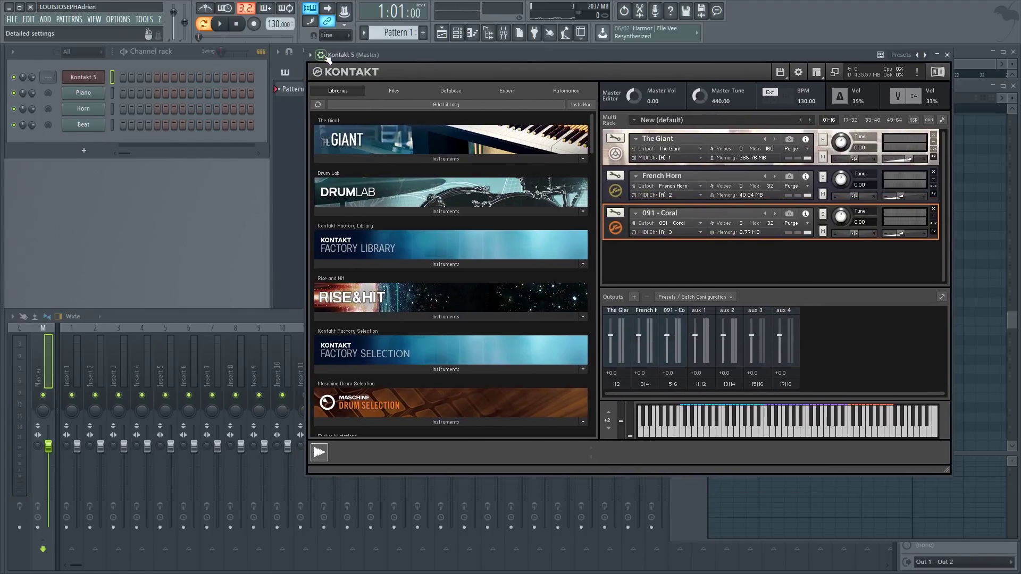
left_click(321, 55)
left_click(367, 97)
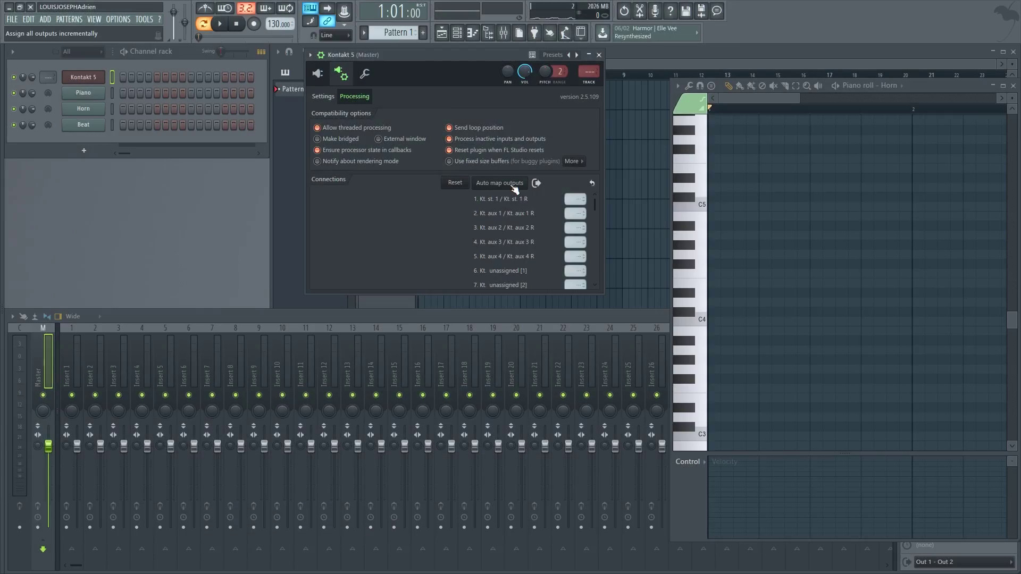
- Play notes on the Kontakt 5 and Piano channels from the Piano roll to check which mixer tracks receive their sound
left_click(697, 190)
left_click(691, 267)
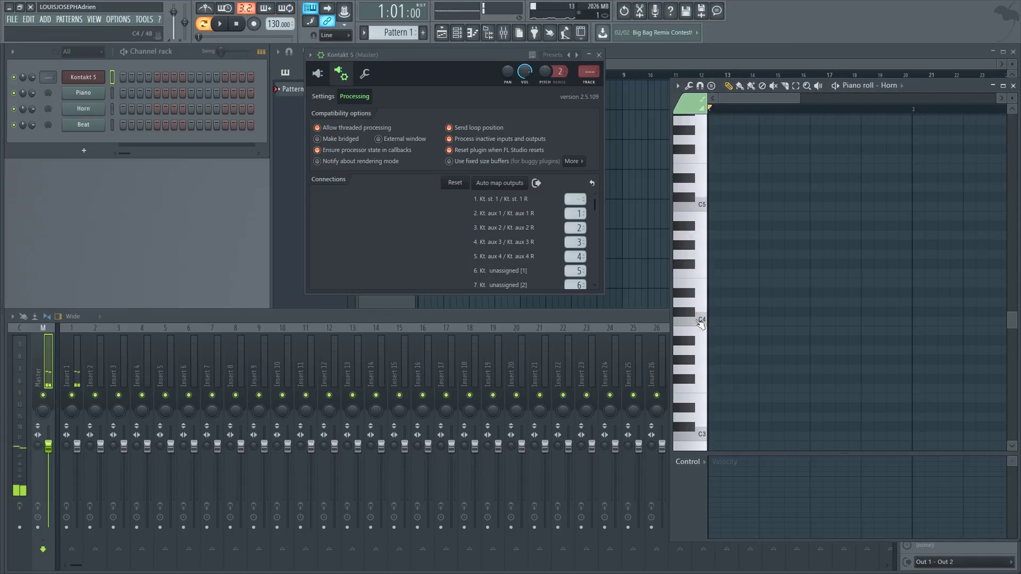
left_click(691, 322)
left_click(687, 380)
left_click(691, 252)
left_click(691, 161)
left_click(890, 86)
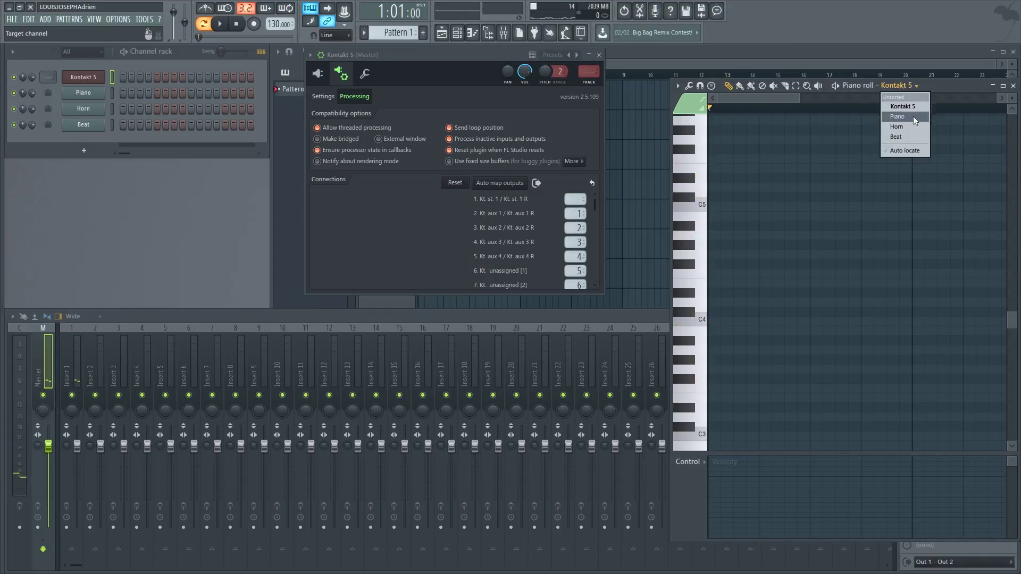
left_click(897, 117)
double_click(712, 293)
right_click(712, 293)
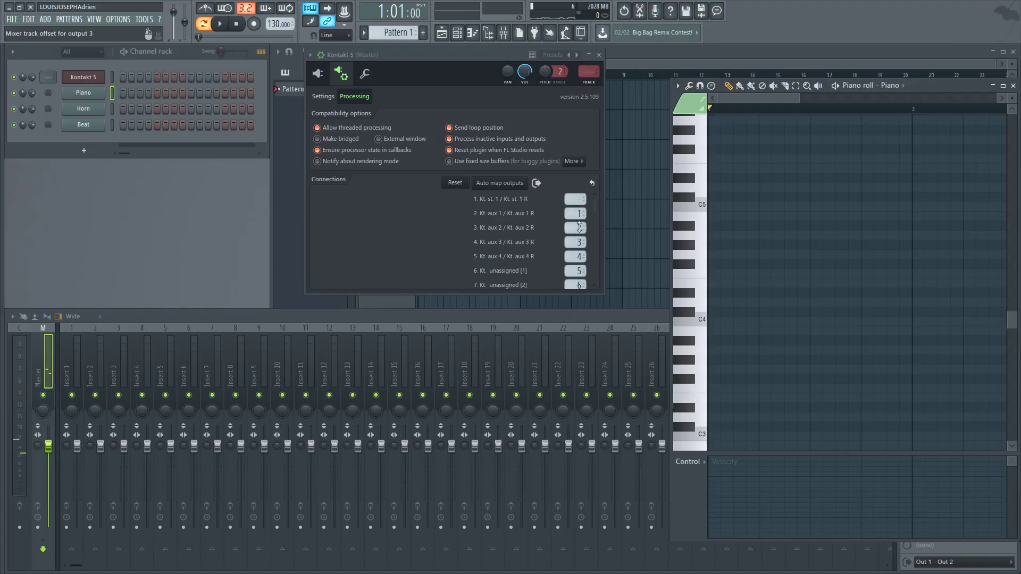
- Remap Kontakt's outputs consecutively starting at mixer track 1, and audition the Beat channel
left_click(573, 199)
left_click(597, 37)
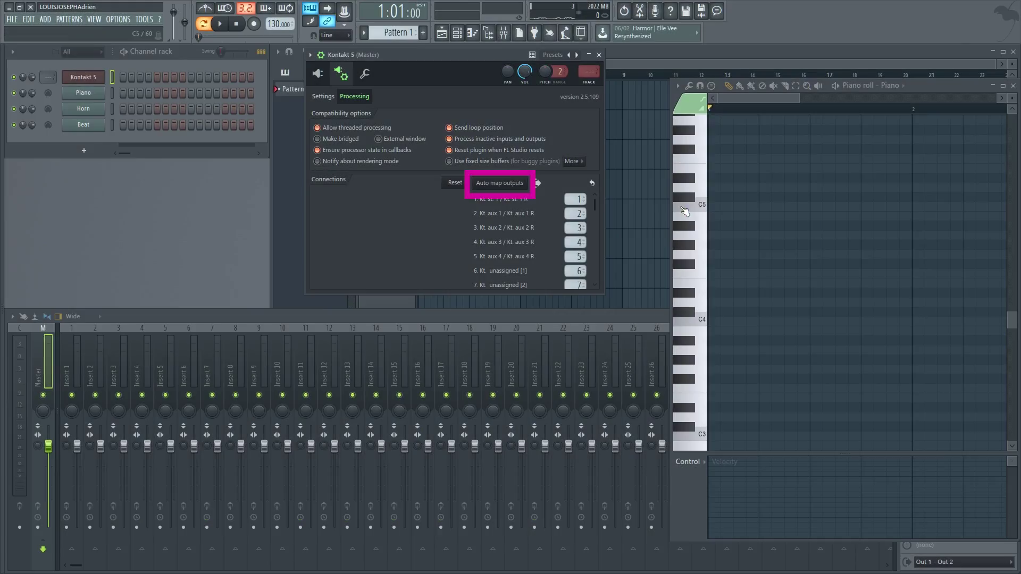
left_click(890, 85)
left_click(904, 149)
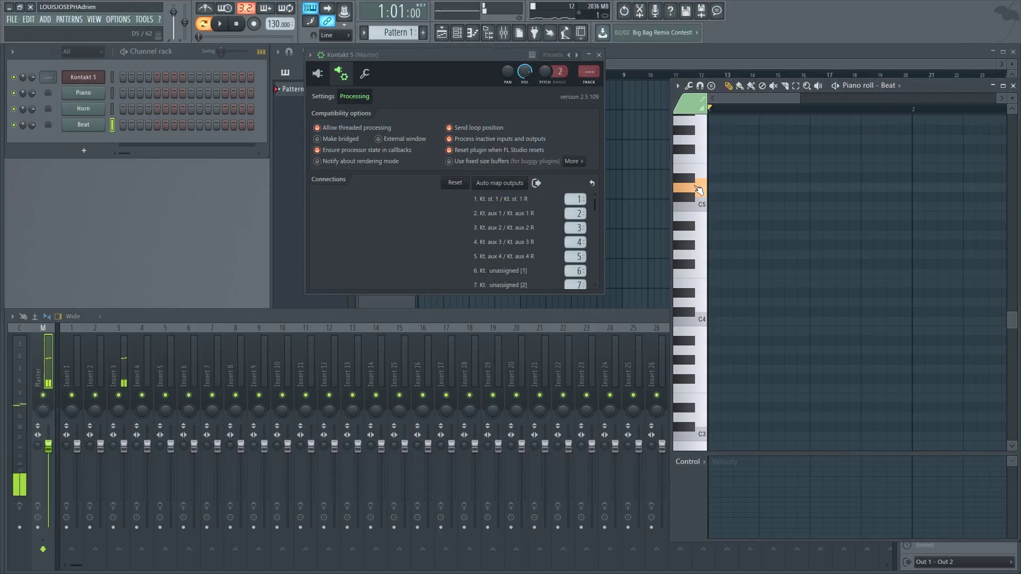
- Rename mixer track 3 as Beat, track 2 as Horn and track 1 as Piano
left_click(118, 372)
key("F2")
key("Return")
key("Left")
key("F2")
key("Return")
key("Left")
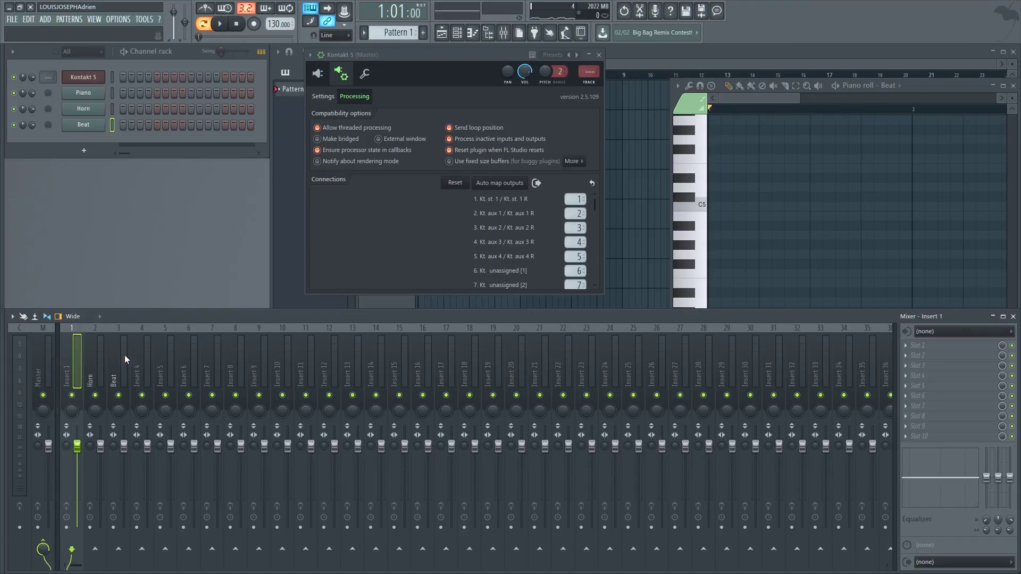
key("F2")
key("Return")
- Color the Piano, Horn and Beat mixer tracks purple as a group
left_click_drag(125, 355, 74, 362)
right_click(116, 363)
key("Escape")
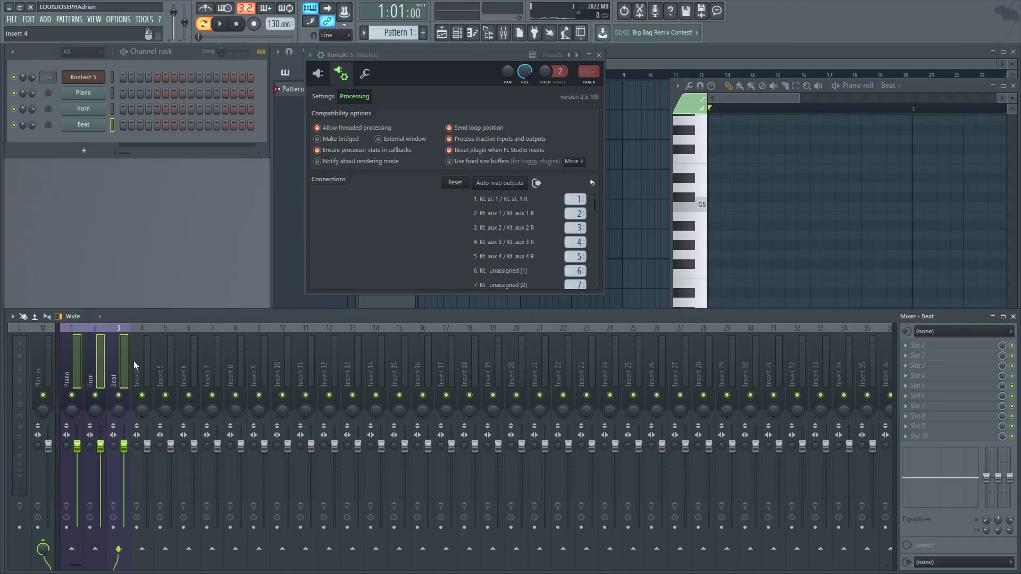
- Show the Kontakt instrument rack again and audition the Piano and Horn channels through their separate outputs
left_click(321, 55)
left_click_drag(686, 59, 505, 64)
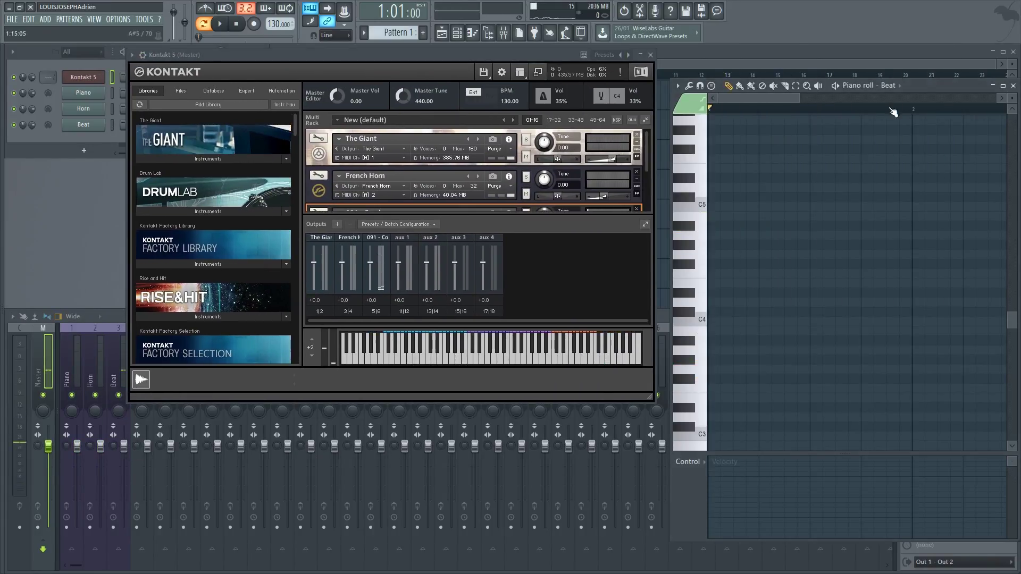
left_click(889, 85)
left_click(908, 117)
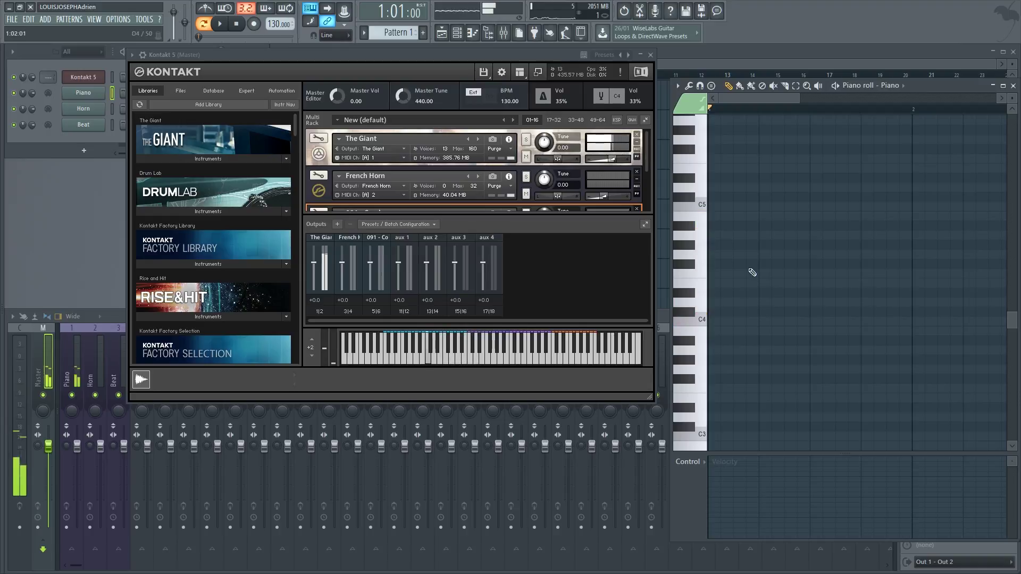
left_click(902, 87)
left_click(908, 125)
left_click(691, 160)
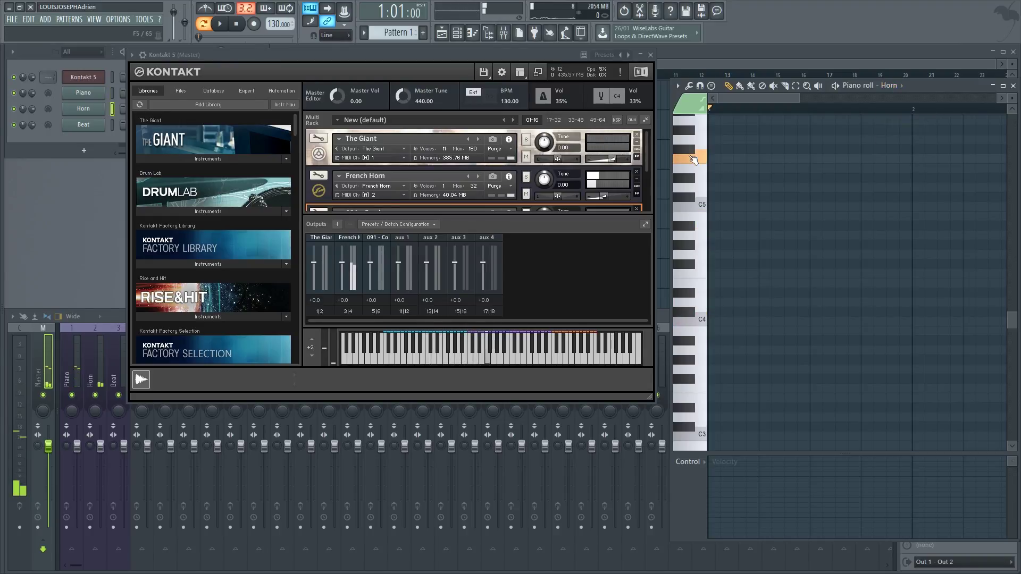
left_click(697, 220)
left_click(701, 286)
left_click(705, 325)
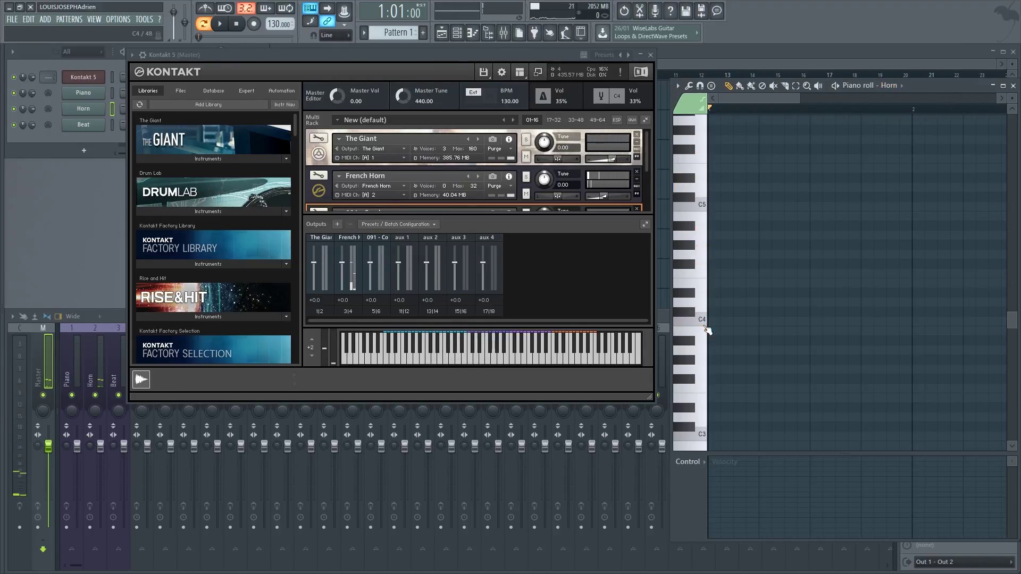
- Place C5, A4 and G4 notes in color group 1 on the Kontakt 5 channel's Piano roll, with the pattern playing
left_click(898, 86)
left_click(908, 108)
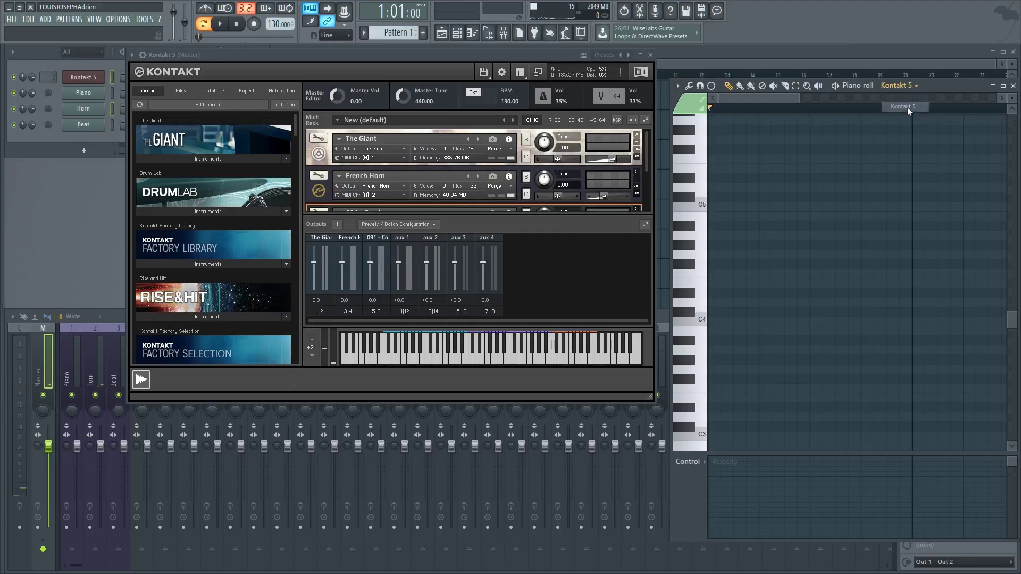
left_click(690, 111)
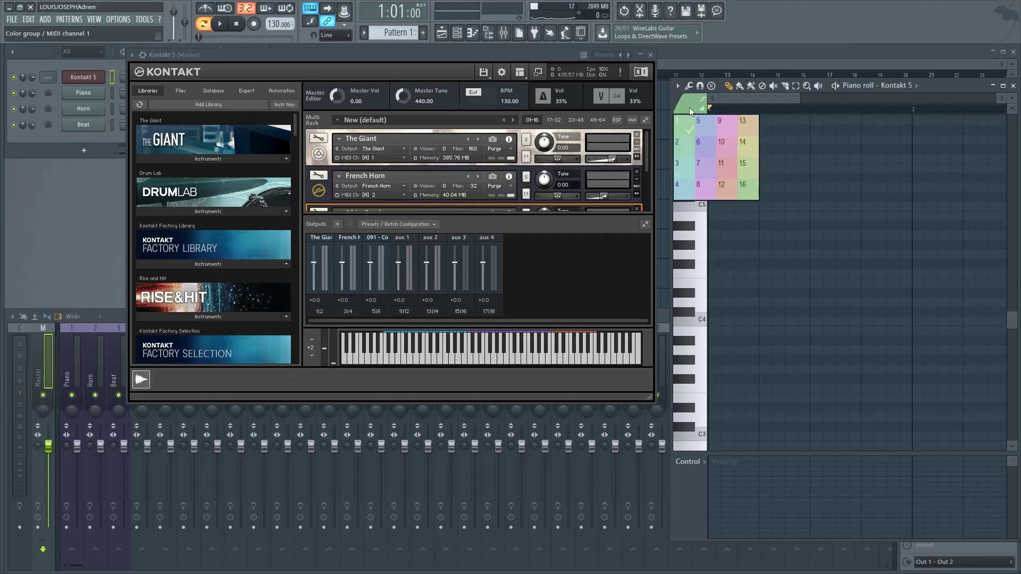
left_click(834, 147)
left_click(711, 208)
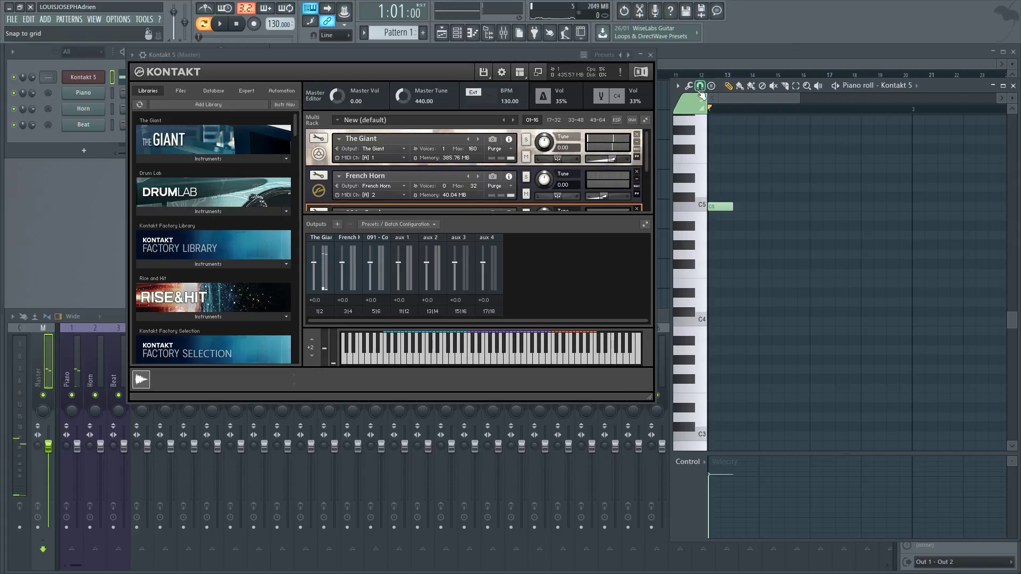
key("space")
left_click(816, 235)
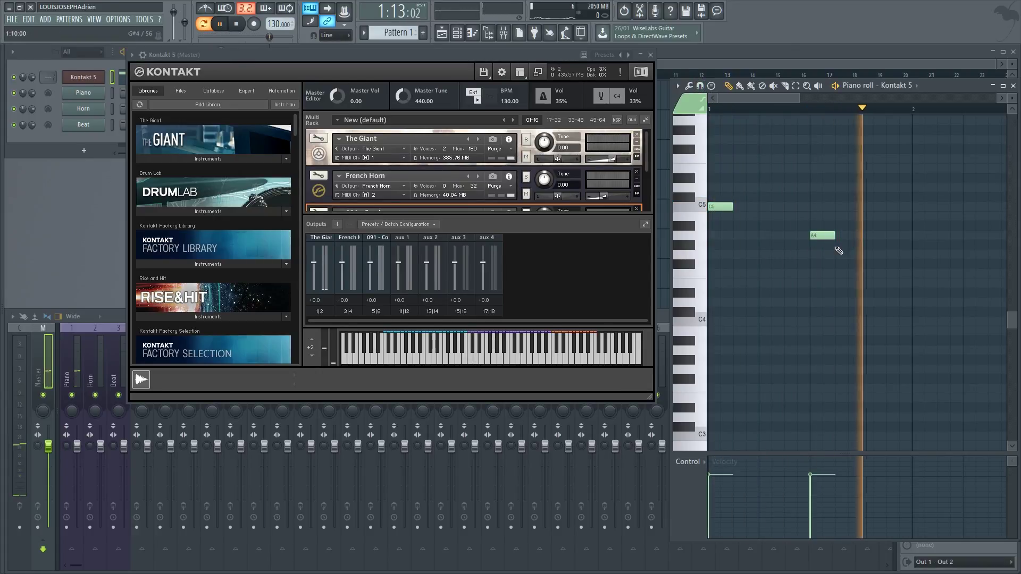
left_click(867, 255)
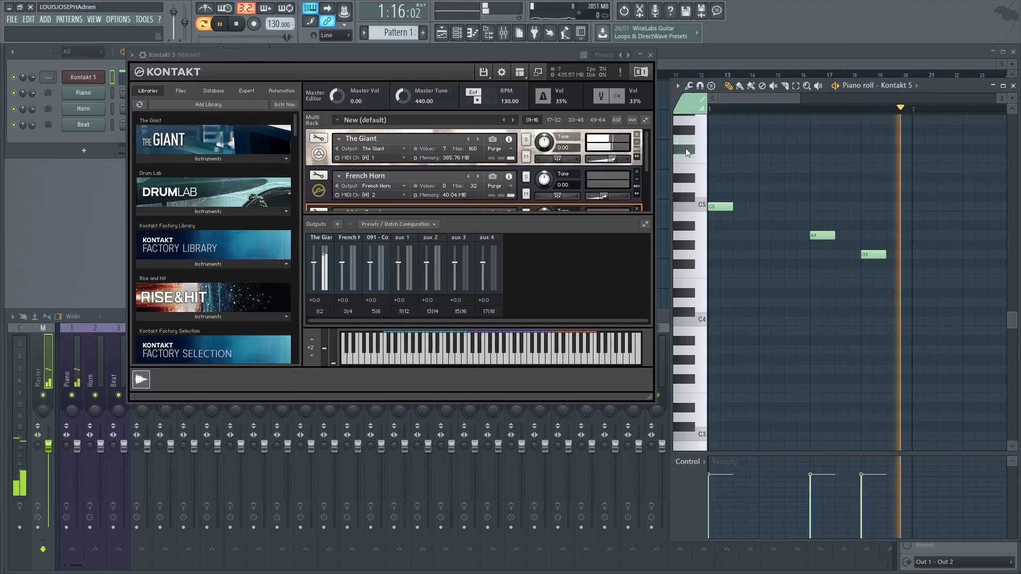
- Add short F4 and B4 notes for the French Horn using color group 2
left_click(749, 274)
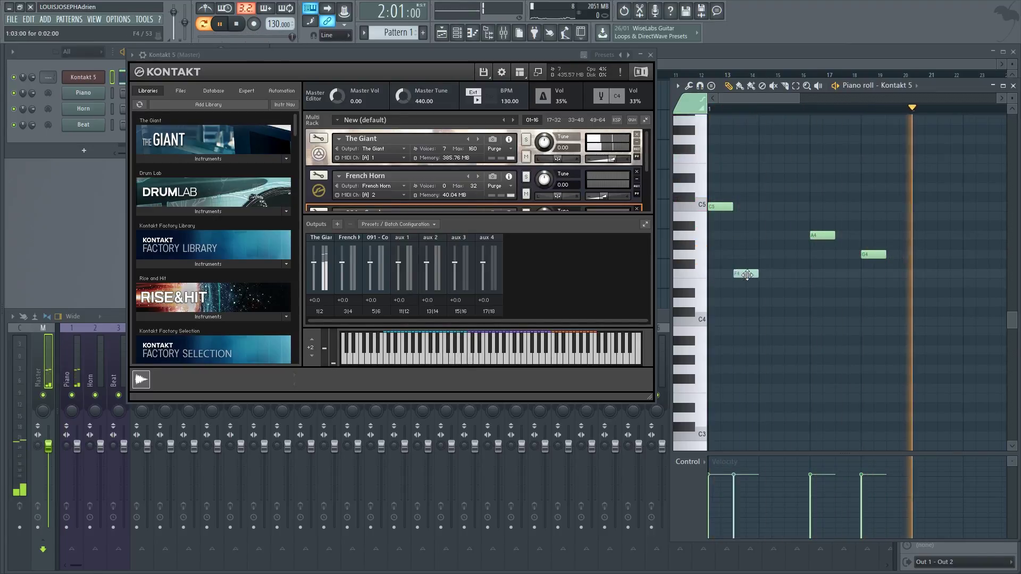
left_click_drag(749, 275, 736, 274)
left_click(766, 235)
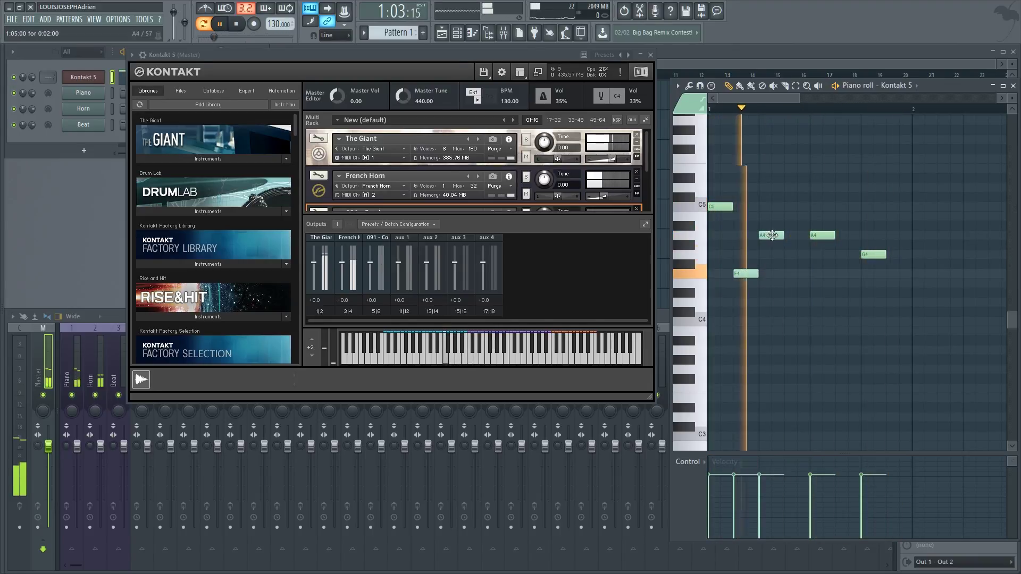
left_click_drag(774, 238, 796, 215)
left_click_drag(757, 273, 747, 273)
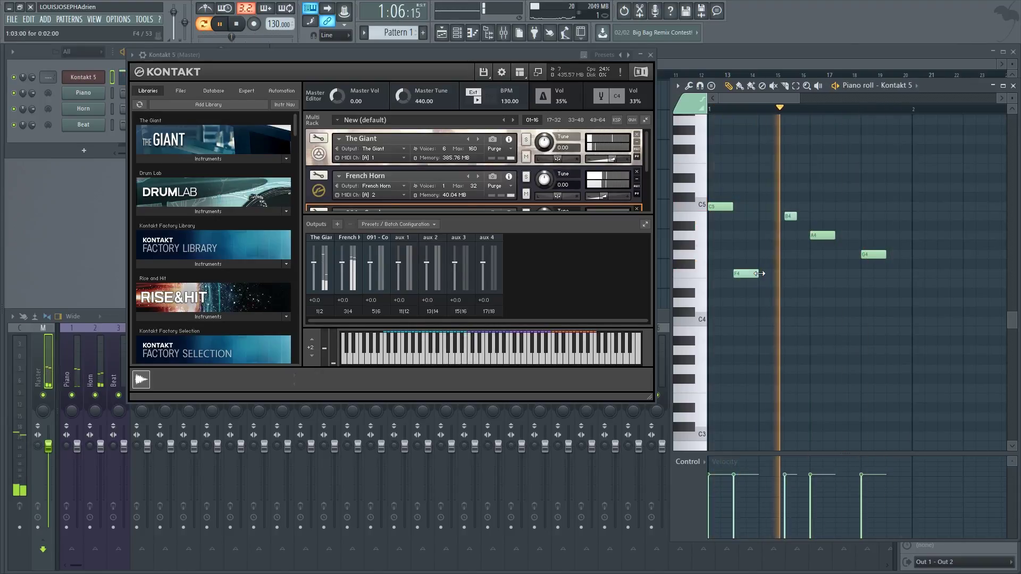
left_click(841, 273)
left_click(866, 216)
left_click(905, 215)
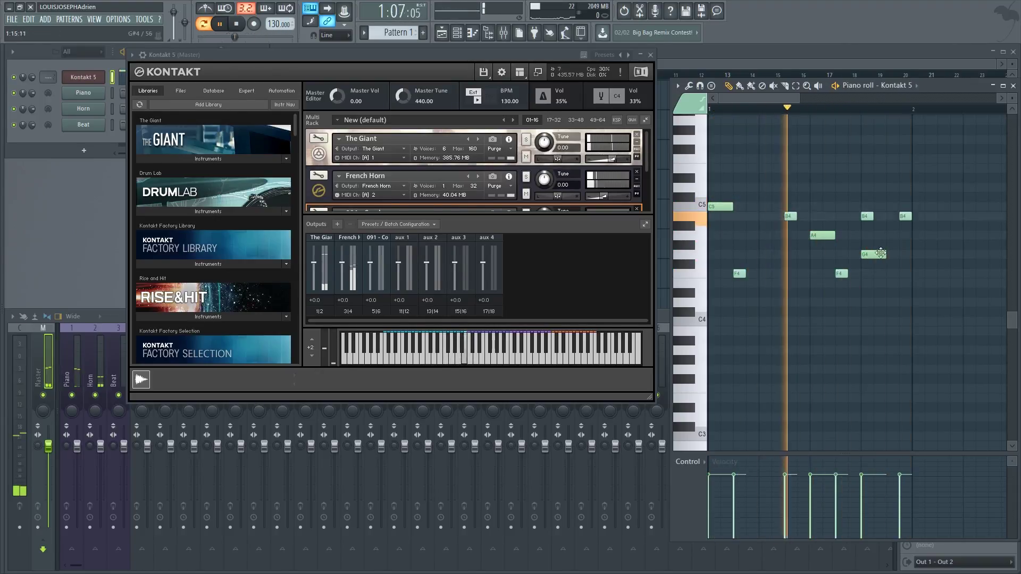
- Draw a one-bar F#5 note in color group 3 for the 091 - Coral instrument
left_click(688, 103)
left_click(690, 172)
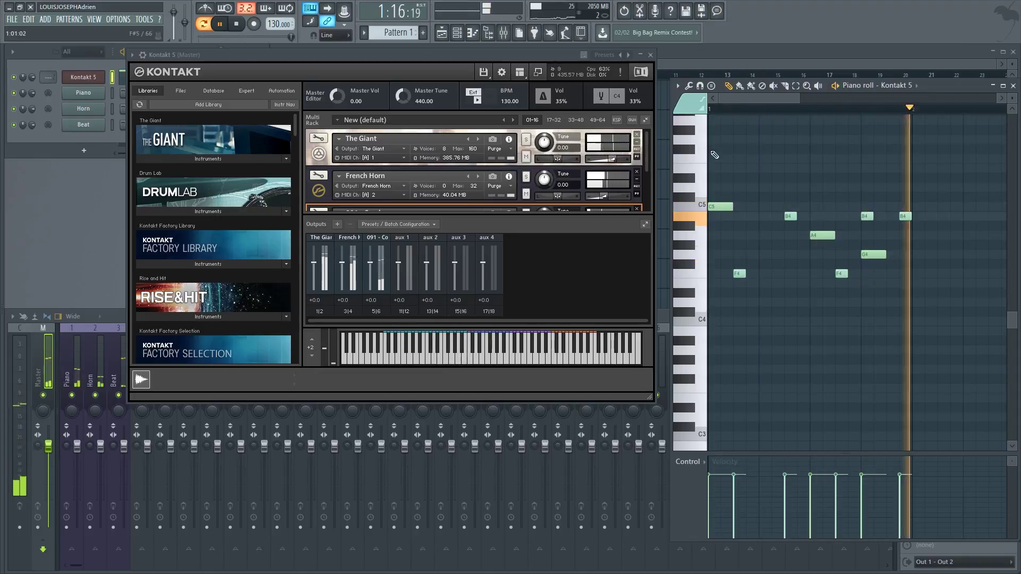
mouse_move(712, 150)
left_mouse_down()
mouse_move(919, 162)
mouse_move(910, 149)
left_mouse_up()
- Delete the first B4 note from the pattern and adjust the project tempo
right_click(790, 216)
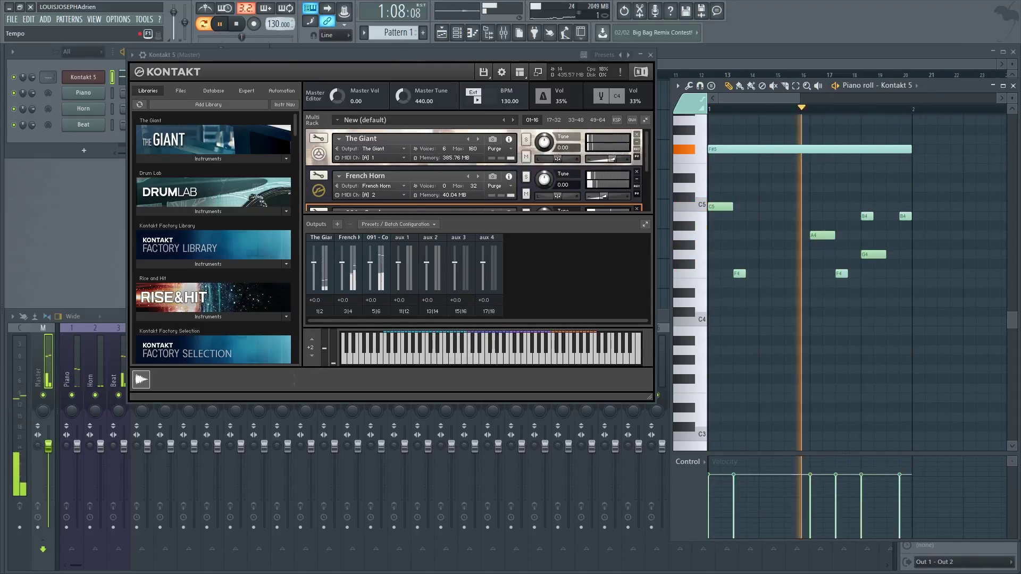
left_click_drag(280, 23, 353, 78)
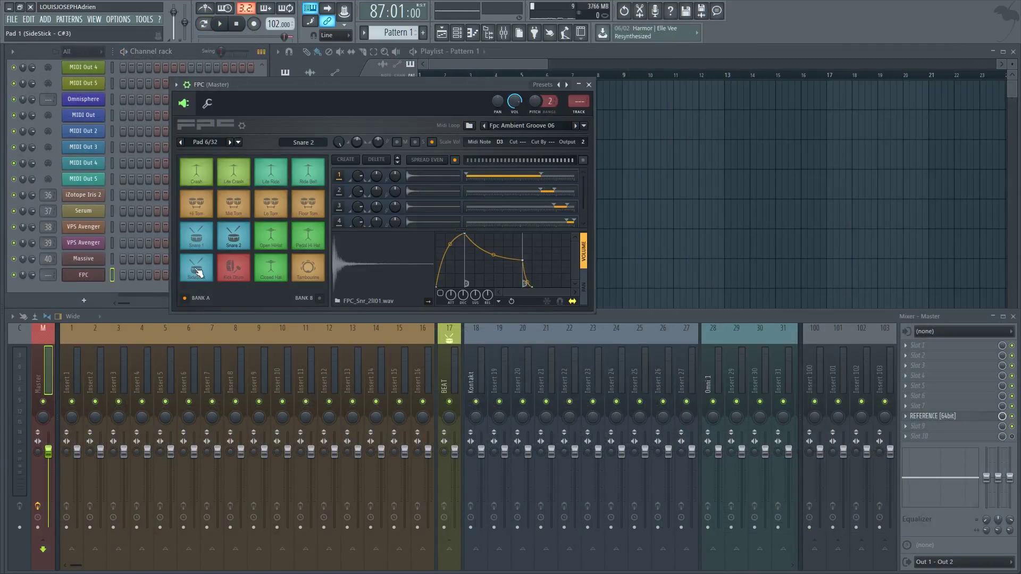
- Audition FPC's SideStick, Snare 2 and Lo Tom pads to check their individual mixer outputs
left_click(200, 267)
left_click(234, 237)
left_click(271, 205)
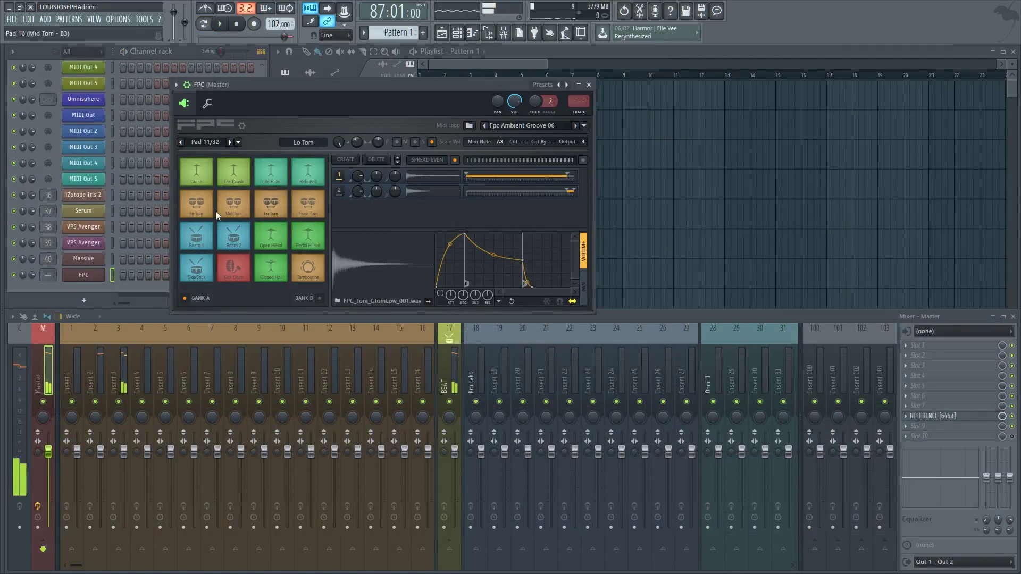
- Open Omnisphere and inspect the output and MIDI channel options of the Plucked Hammond part
left_click(91, 99)
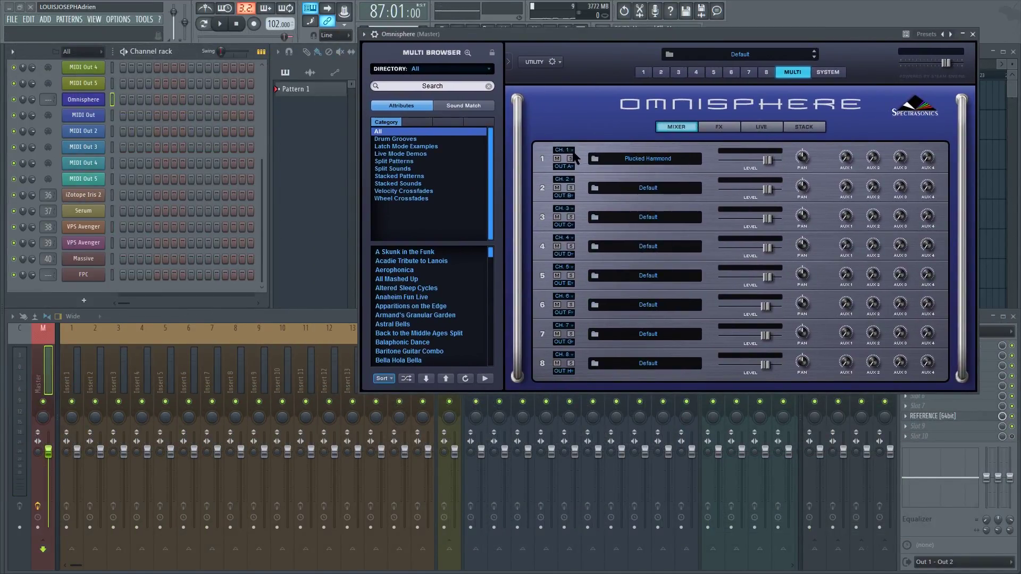
left_click(570, 168)
left_click(572, 150)
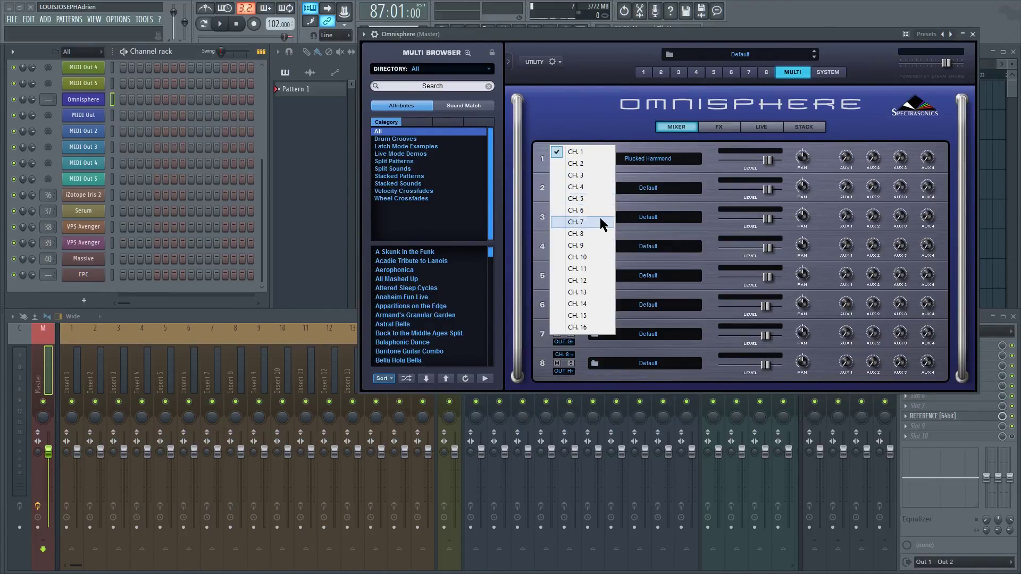
left_click(572, 166)
left_click(598, 128)
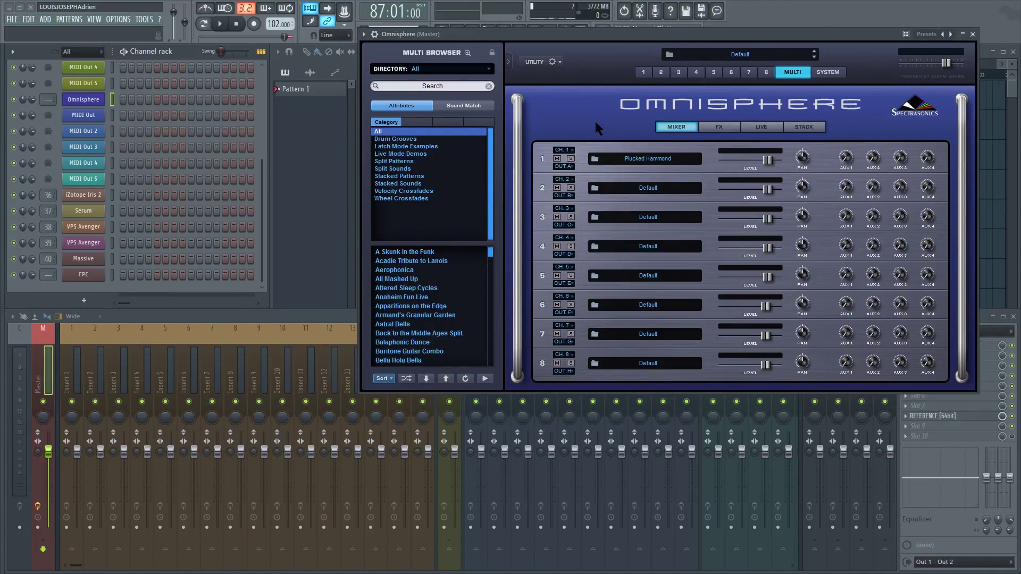
- Examine Omnisphere's MIDI input port and the mixer track connections in its wrapper settings
left_click(376, 34)
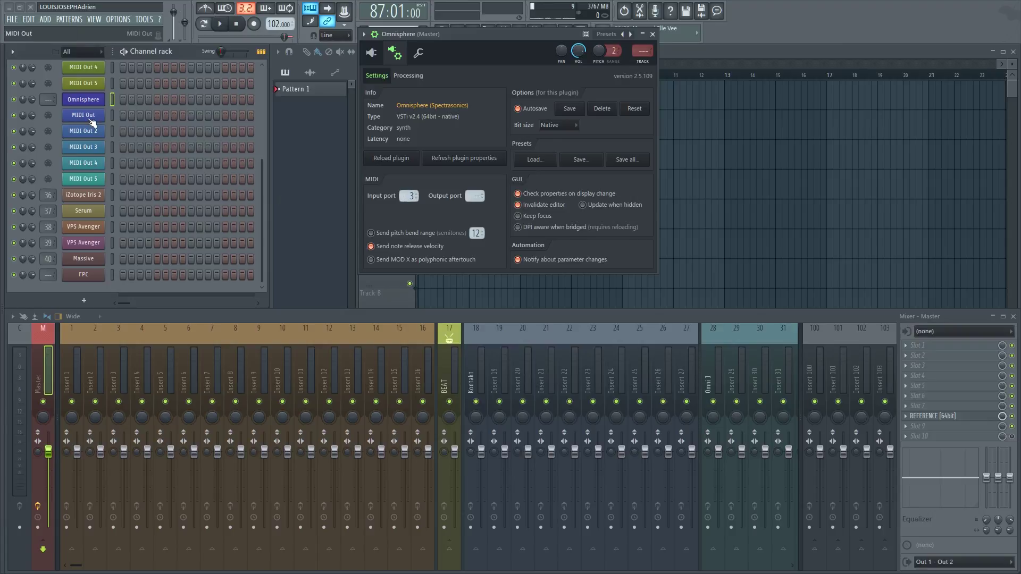
left_click(90, 117)
left_click(101, 100)
- Open the Piano roll of the MIDI Out channel below Omnisphere and play a note
right_click(102, 114)
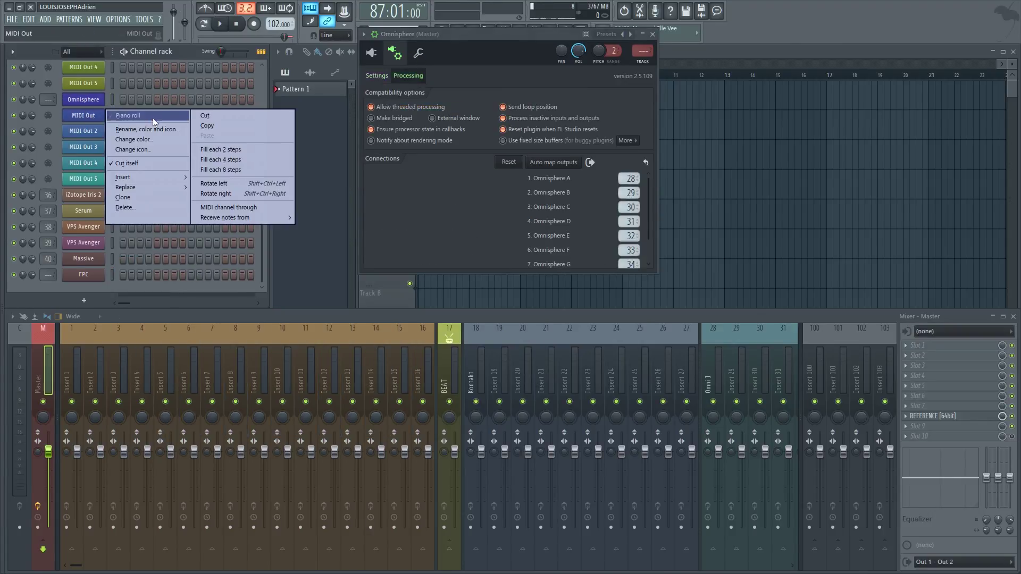
left_click(152, 117)
left_click(692, 211)
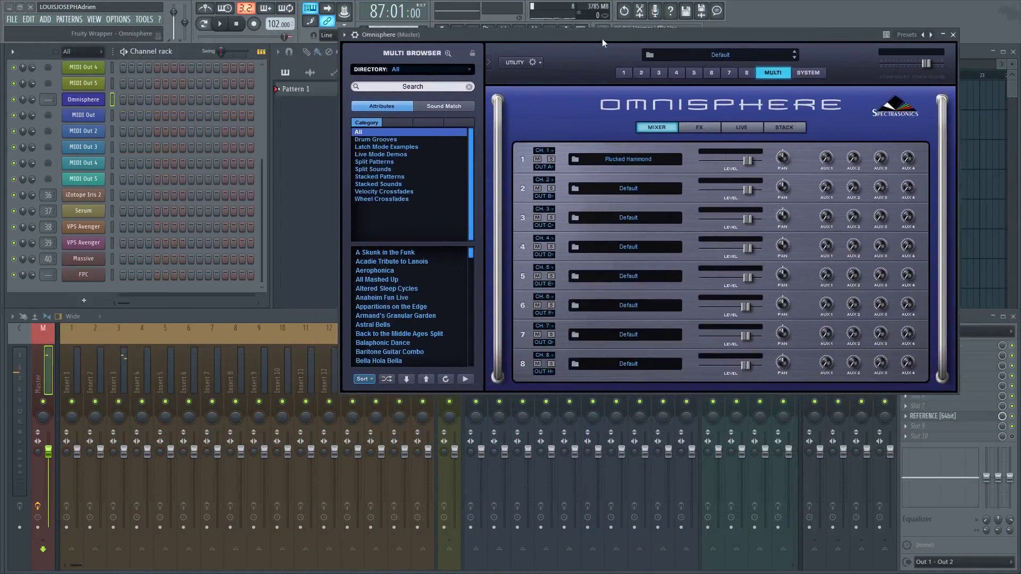
- Return to Omnisphere's multi mixer and review part 1's output and MIDI channel lists again without changing them
left_click_drag(602, 39, 622, 39)
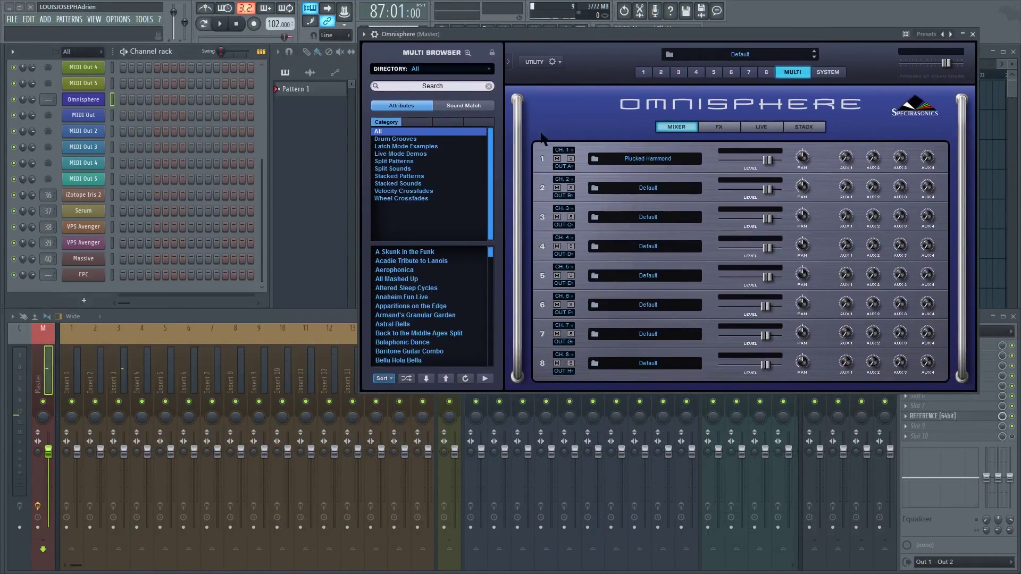
left_click(567, 169)
left_click(571, 151)
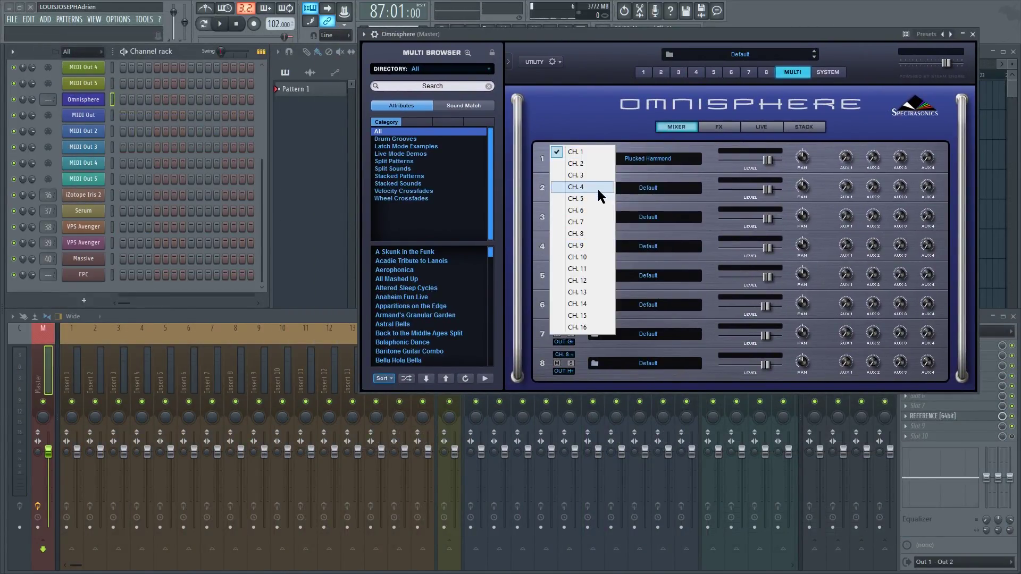
left_click(615, 138)
left_click(564, 167)
left_click(484, 97)
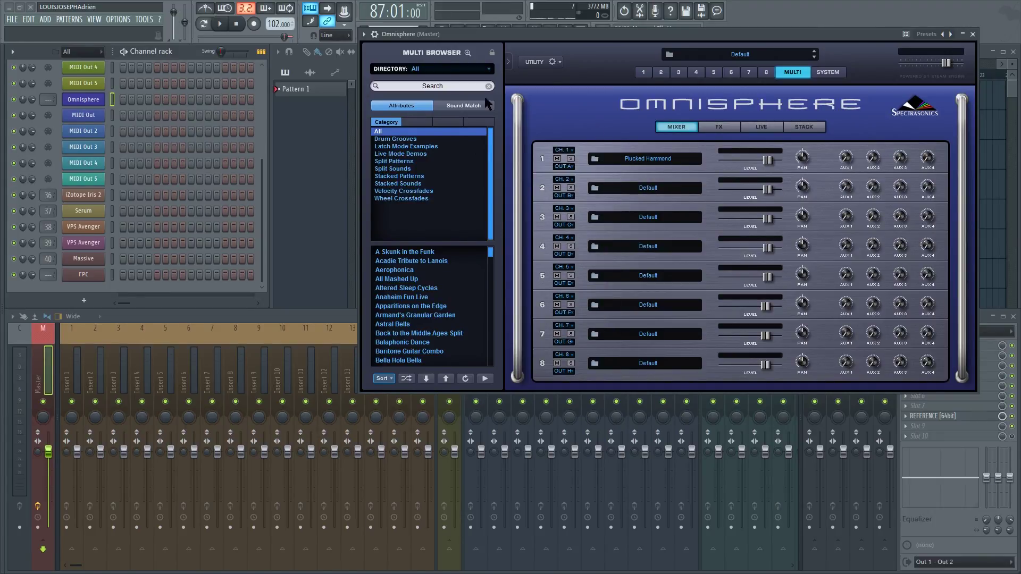
- Review Omnisphere's MIDI input port and its output-to-mixer-track connections in the wrapper settings
left_click(375, 34)
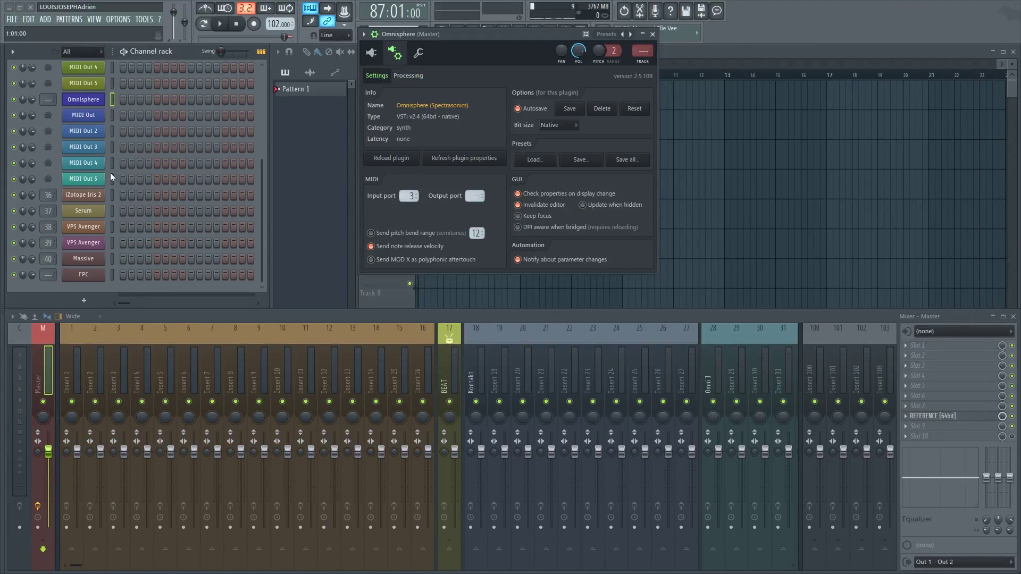
left_click(84, 114)
key("Up")
left_click(415, 77)
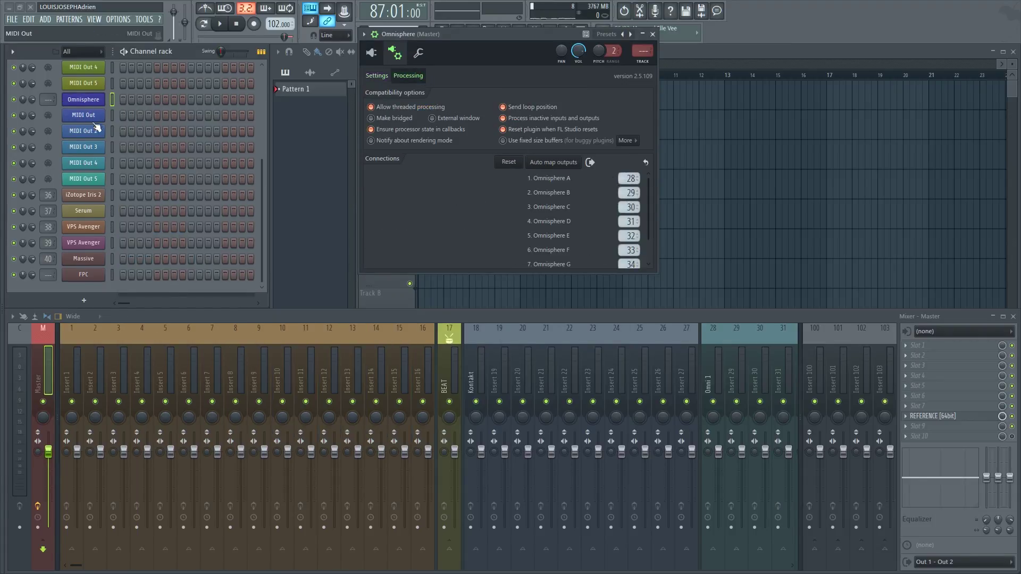
- Play notes from the Piano roll of the MIDI Out channel below Omnisphere, with Omnisphere's multi mixer positioned above the mixer meters
key("Down")
key("F7")
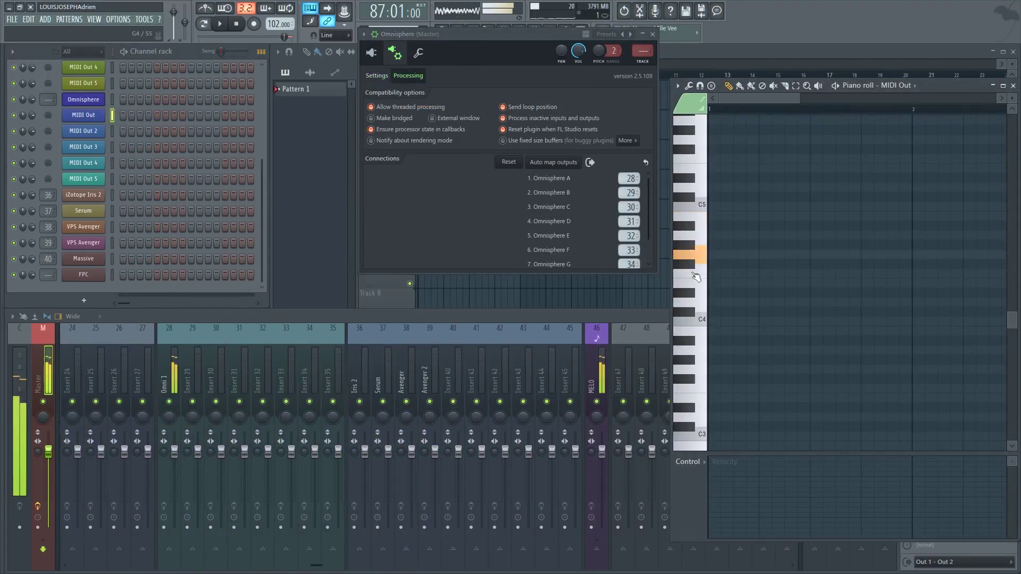
left_click(394, 53)
left_click_drag(539, 36, 342, 388)
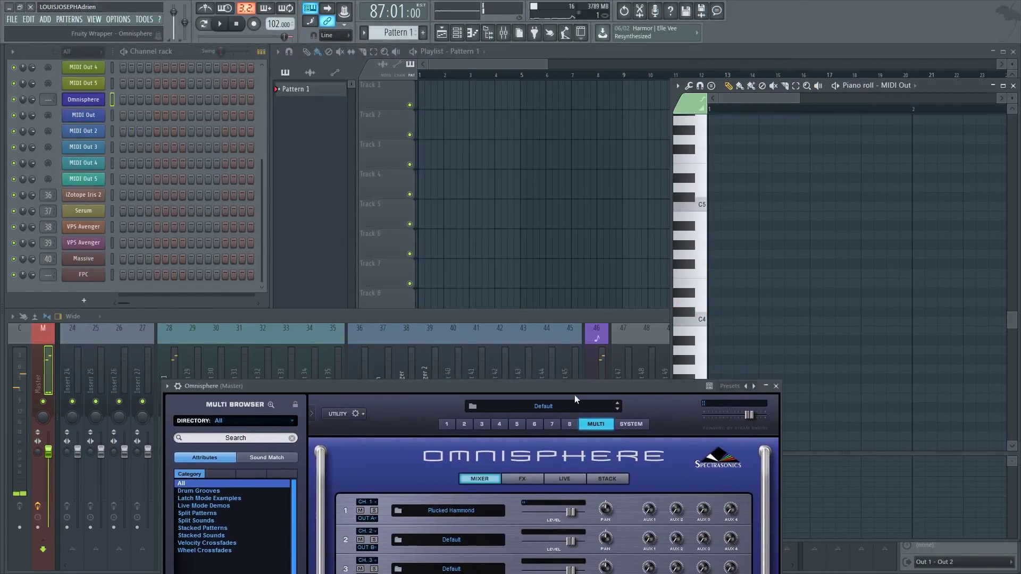
left_click_drag(574, 394, 520, 4)
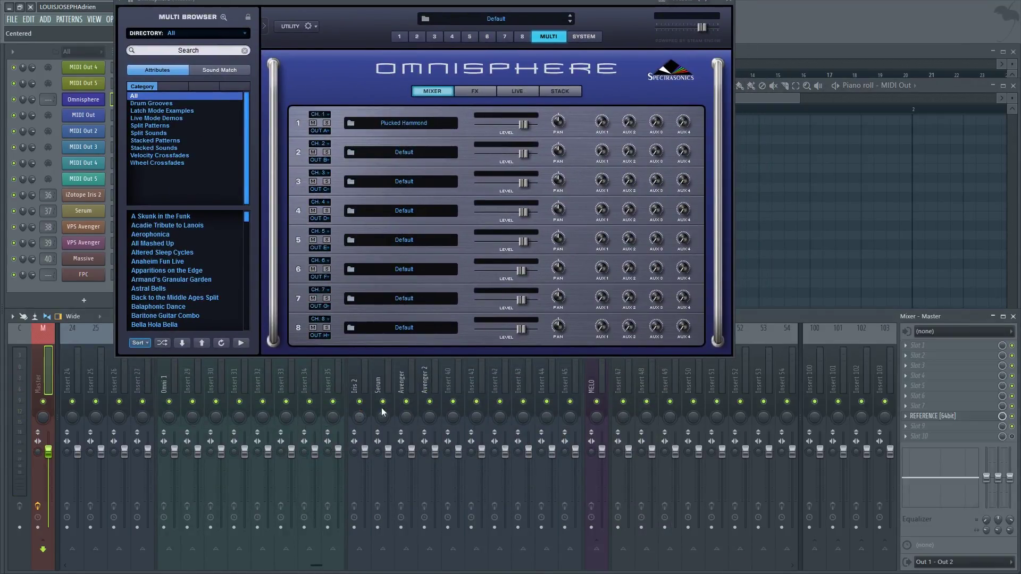
left_click(692, 407)
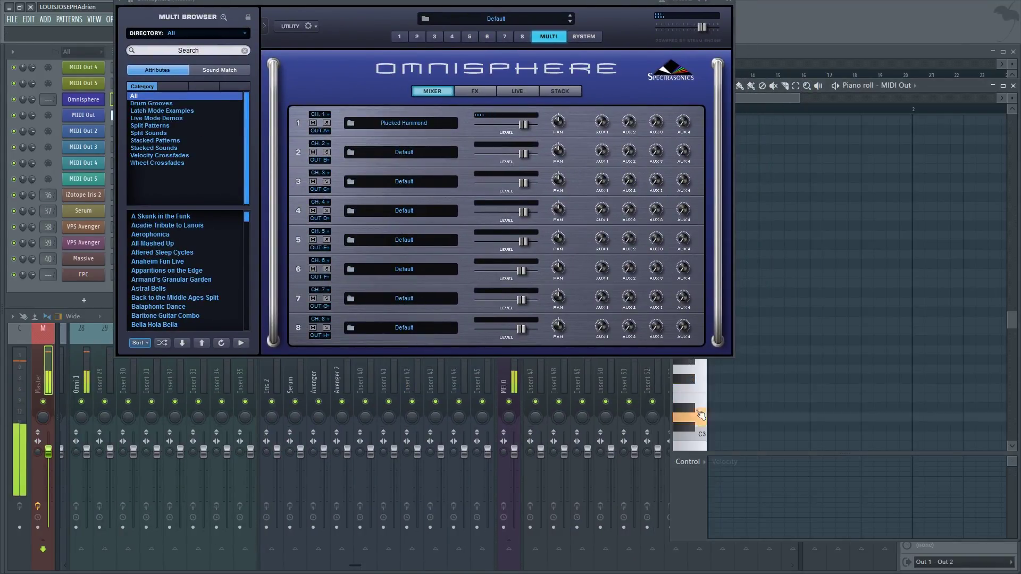
- Close Omnisphere and take a brief look at the Kontakt 5 rack
left_click(728, 22)
scroll(207, 130, "up", 3)
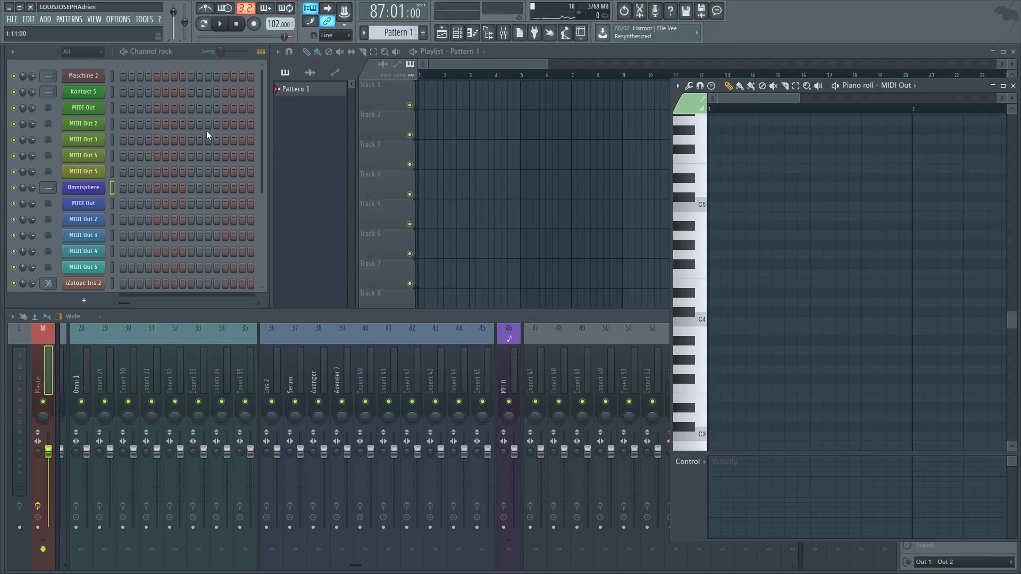
left_click(83, 93)
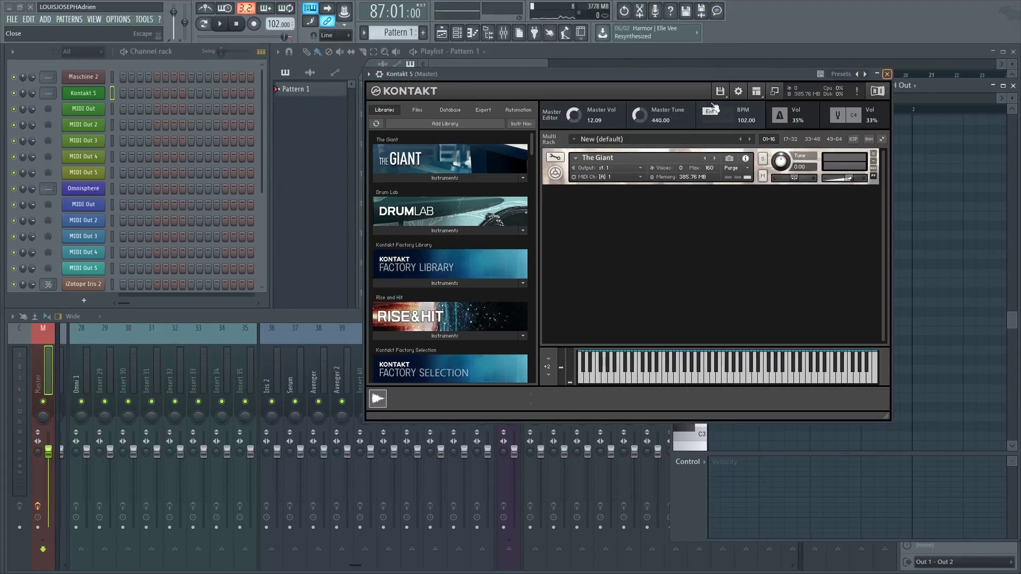
key("Escape")
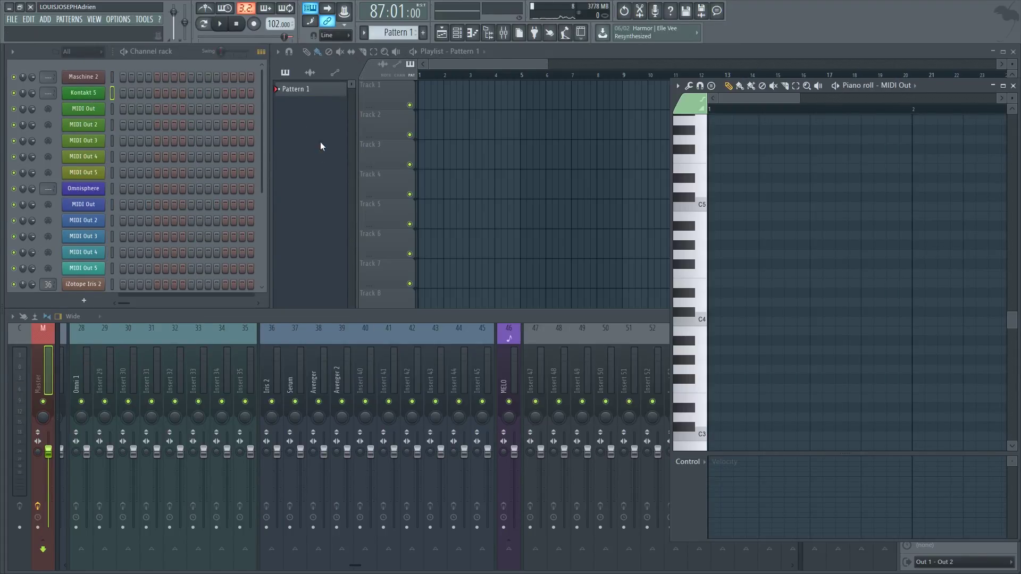
- Check the channel and port of the MIDI Out below Kontakt 5, and play notes in its Piano roll while viewing the Kontakt mixer track
left_click(92, 94)
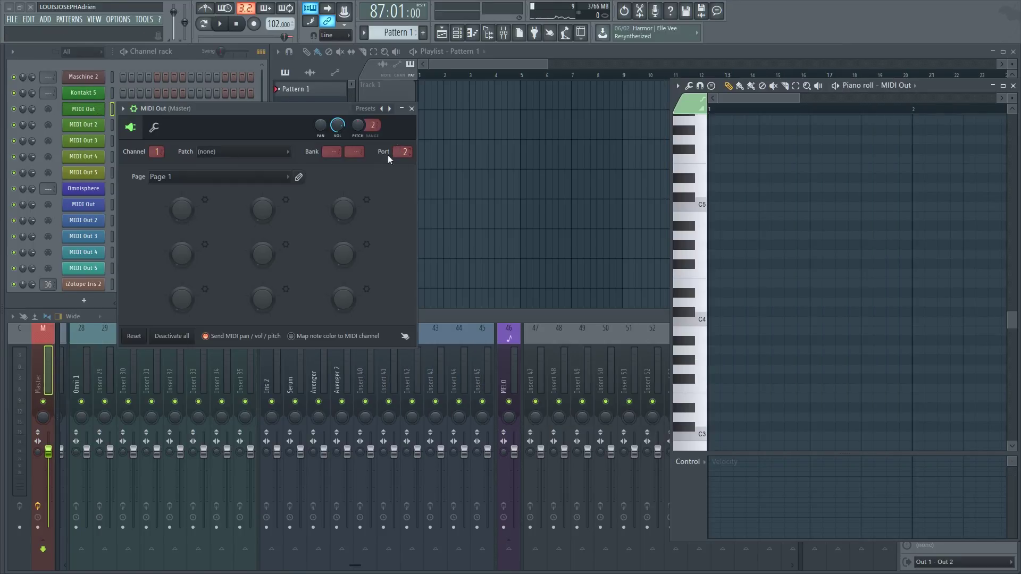
left_click_drag(299, 108, 434, 105)
left_click(899, 86)
left_click(915, 128)
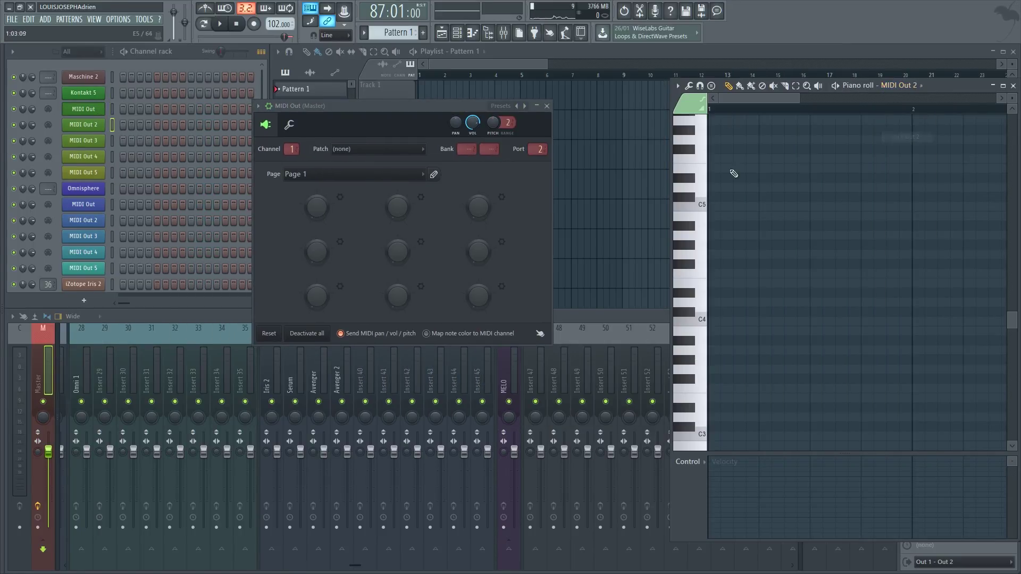
left_click(898, 85)
left_click(699, 180)
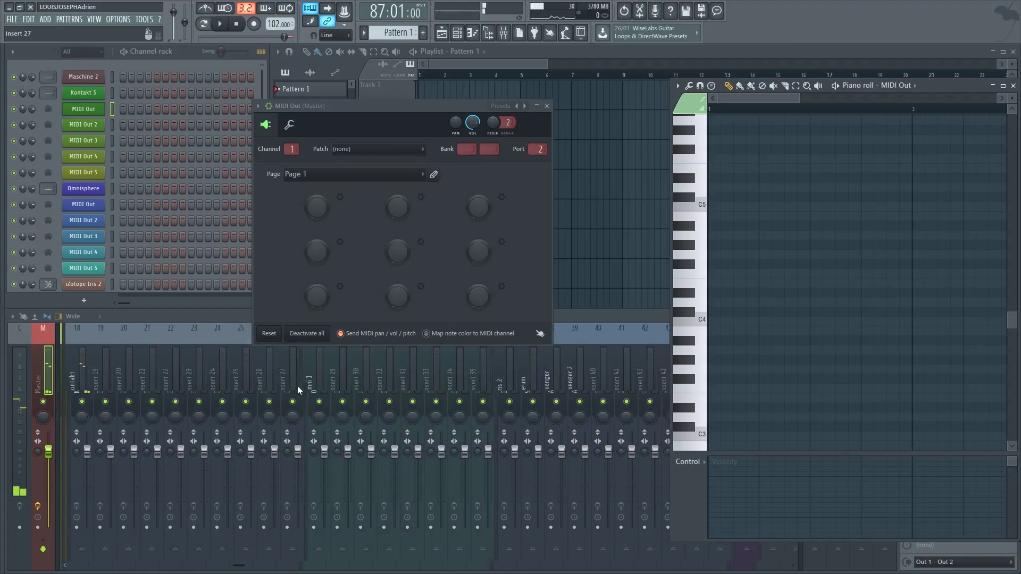
scroll(297, 386, "up", 5)
left_click(706, 314)
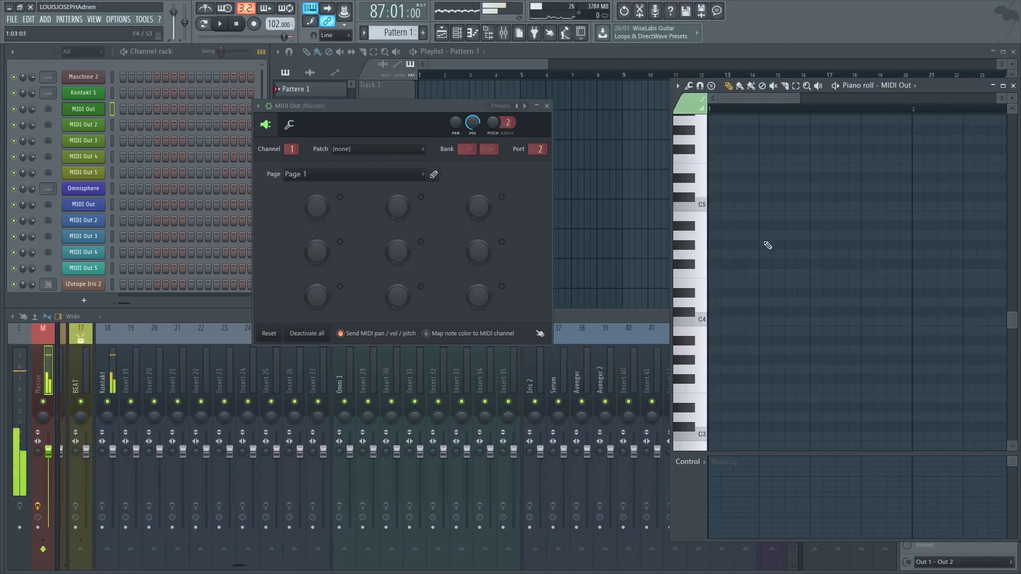
left_click(898, 86)
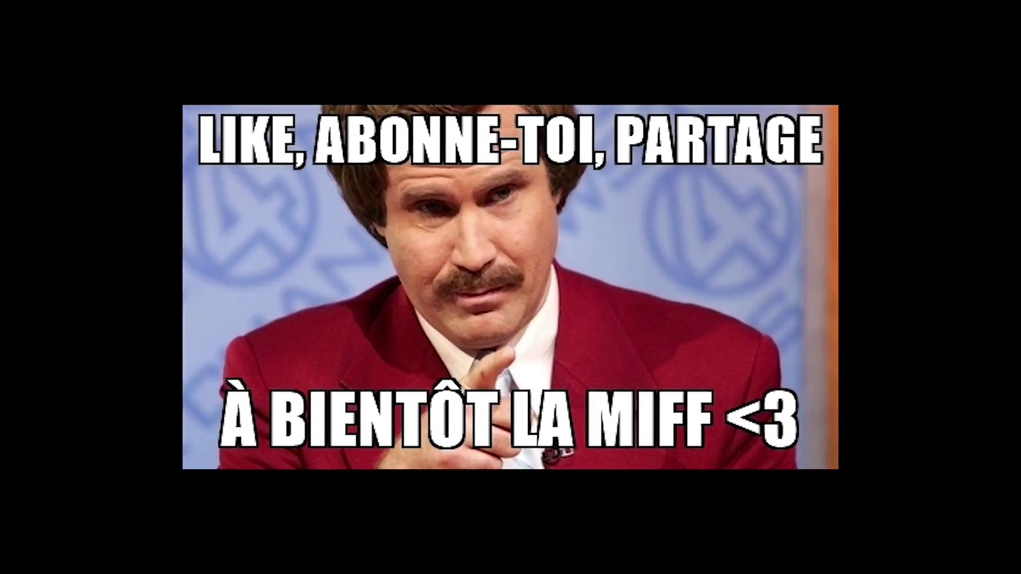